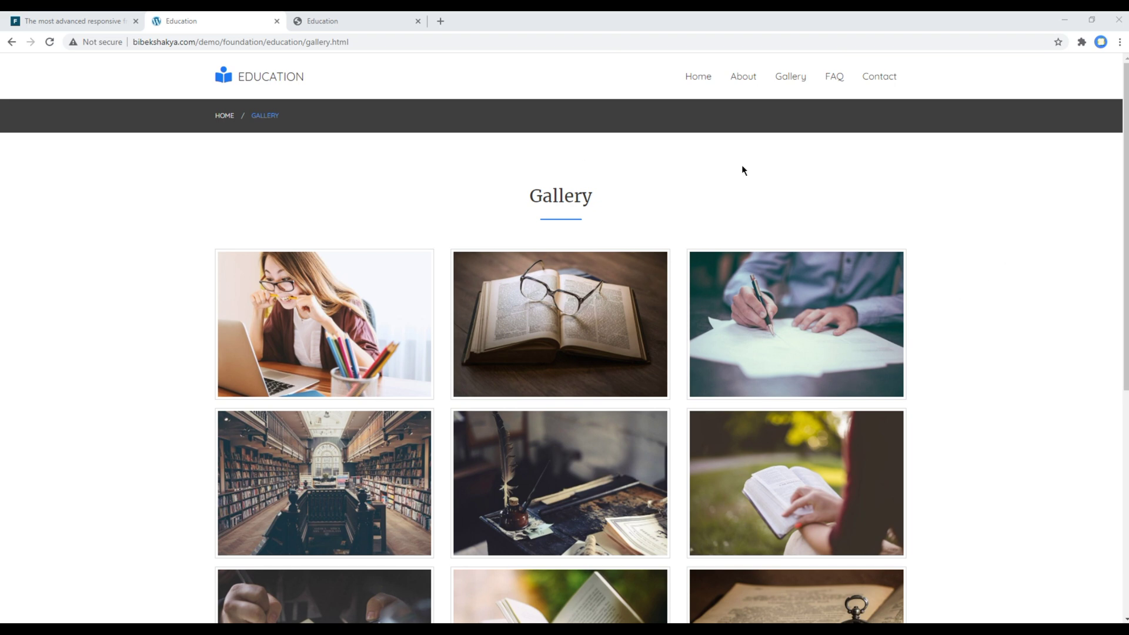
{"action": "scroll", "coordinate": [566, 355], "scroll_direction": "down", "scroll_amount": 5}
{"action": "scroll", "coordinate": [605, 391], "scroll_direction": "down", "scroll_amount": 1}
{"action": "scroll", "coordinate": [609, 406], "scroll_direction": "up", "scroll_amount": 5}
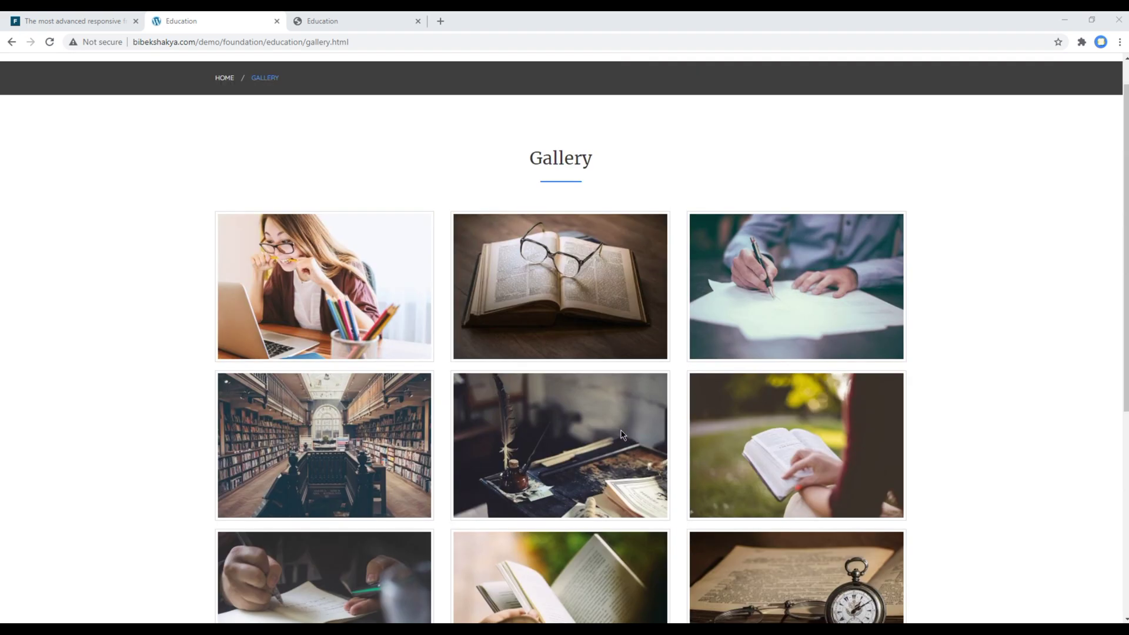
{"action": "scroll", "coordinate": [621, 434], "scroll_direction": "up", "scroll_amount": 1}
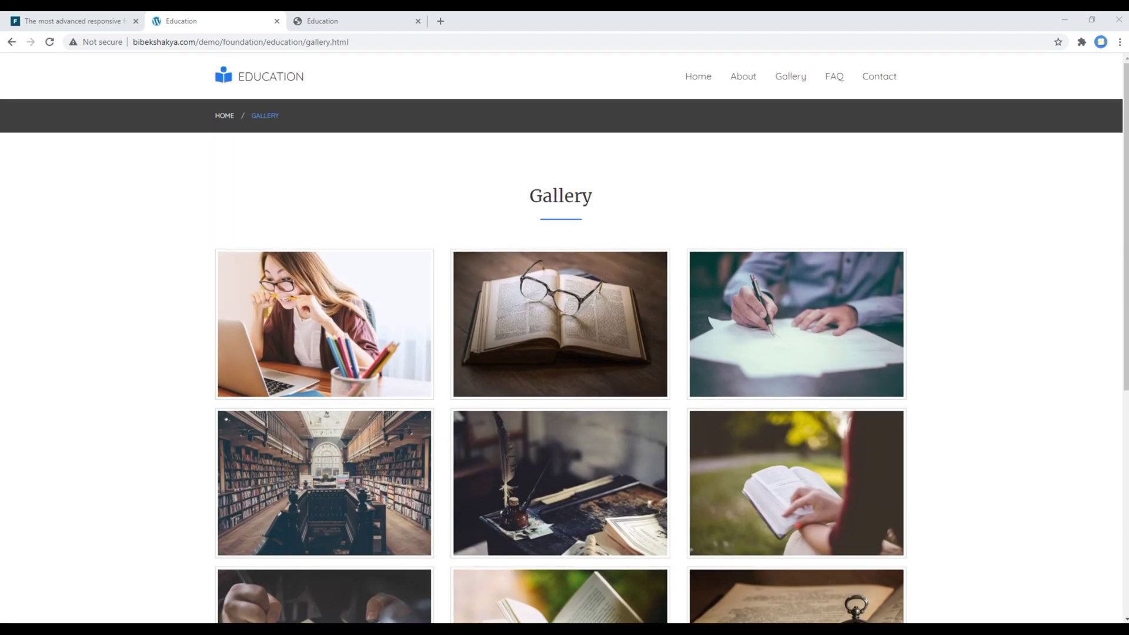
Create an empty gallery.html file in the src/pages folder
{"action": "left_click", "coordinate": [1065, 20]}
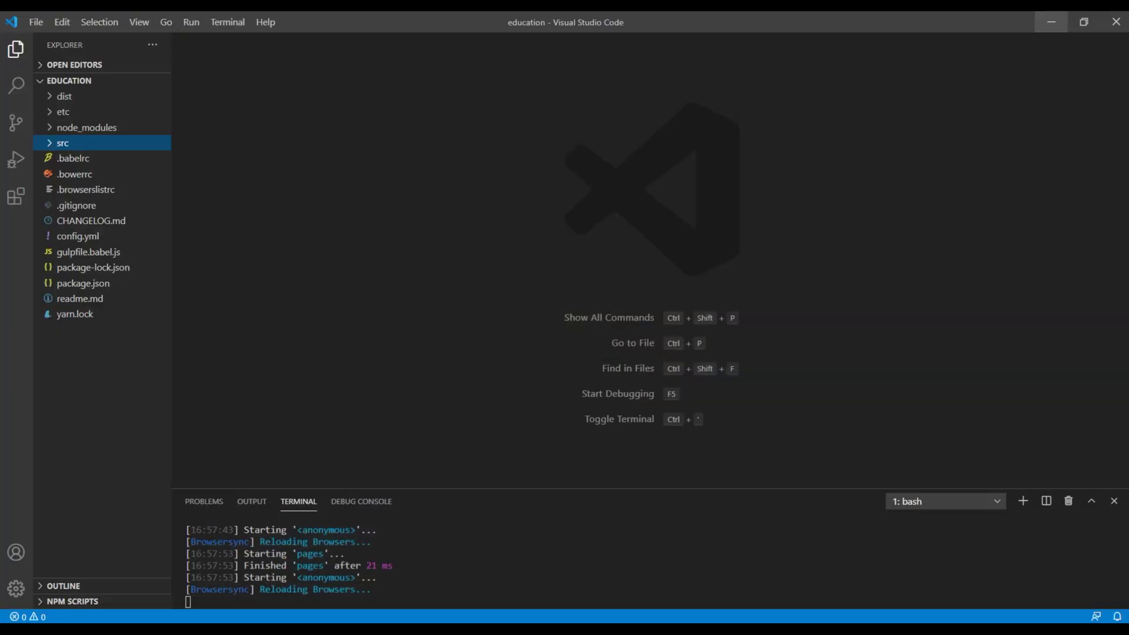
{"action": "left_click", "coordinate": [64, 143]}
{"action": "left_click", "coordinate": [75, 205]}
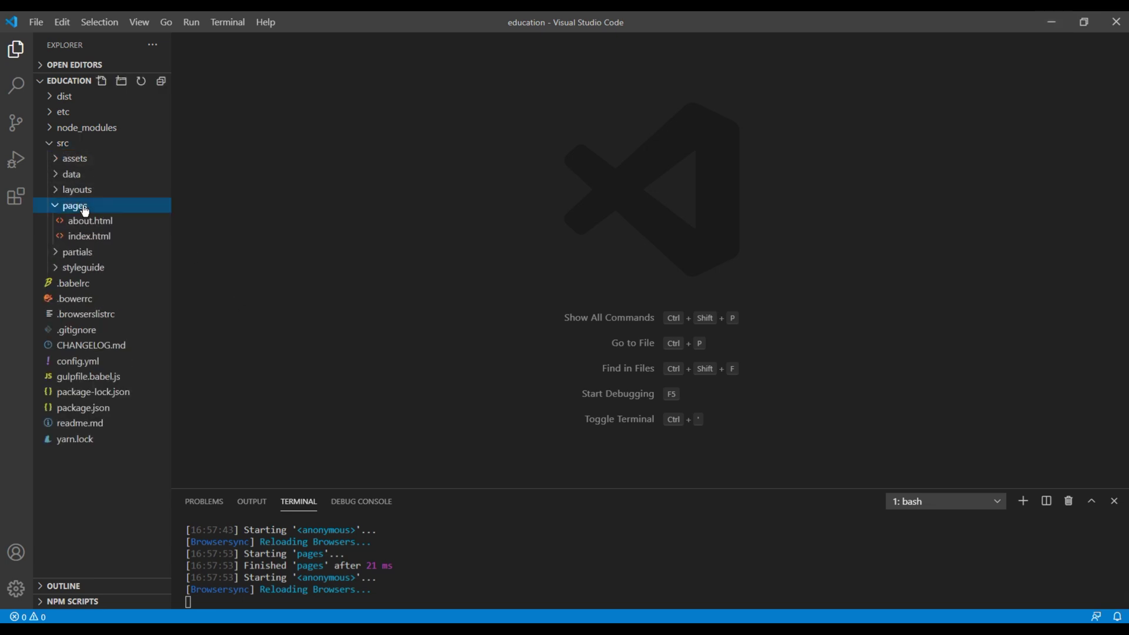
{"action": "right_click", "coordinate": [84, 211]}
{"action": "left_click", "coordinate": [119, 218]}
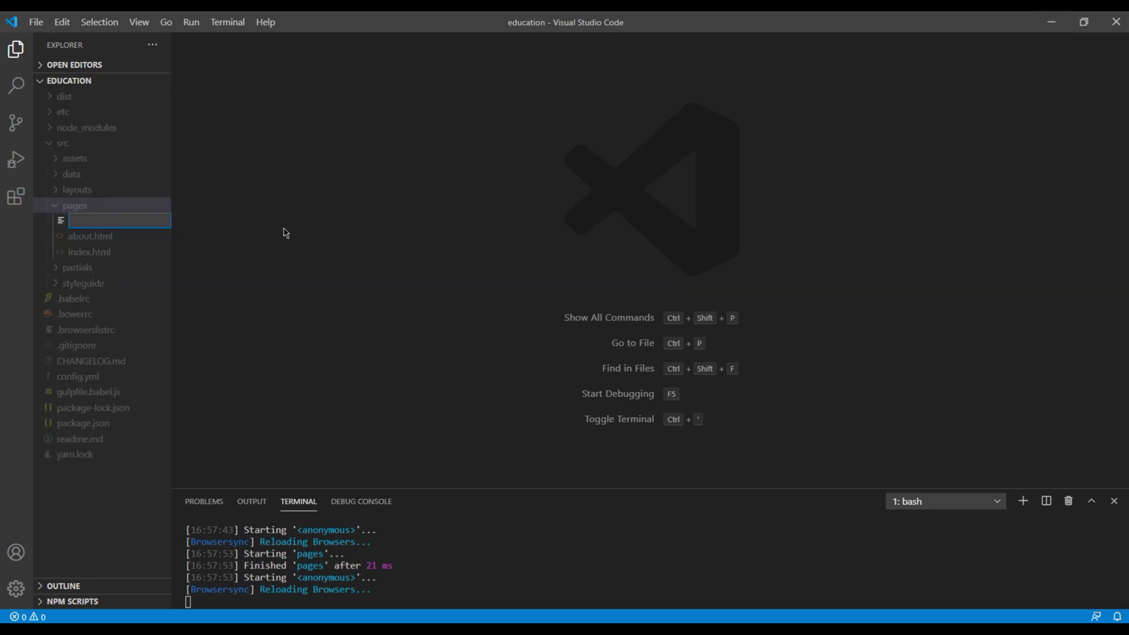
{"action": "type", "text": "gallery.html"}
{"action": "key", "text": "Return"}
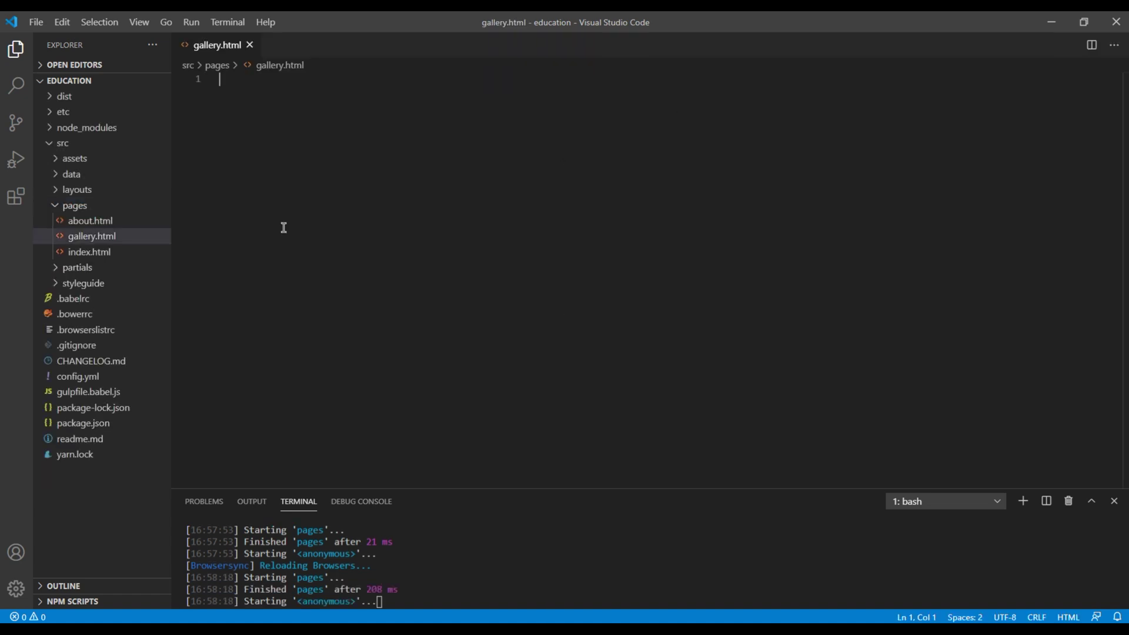
Point the Gallery link in header.html to gallery.html
{"action": "left_click", "coordinate": [82, 267]}
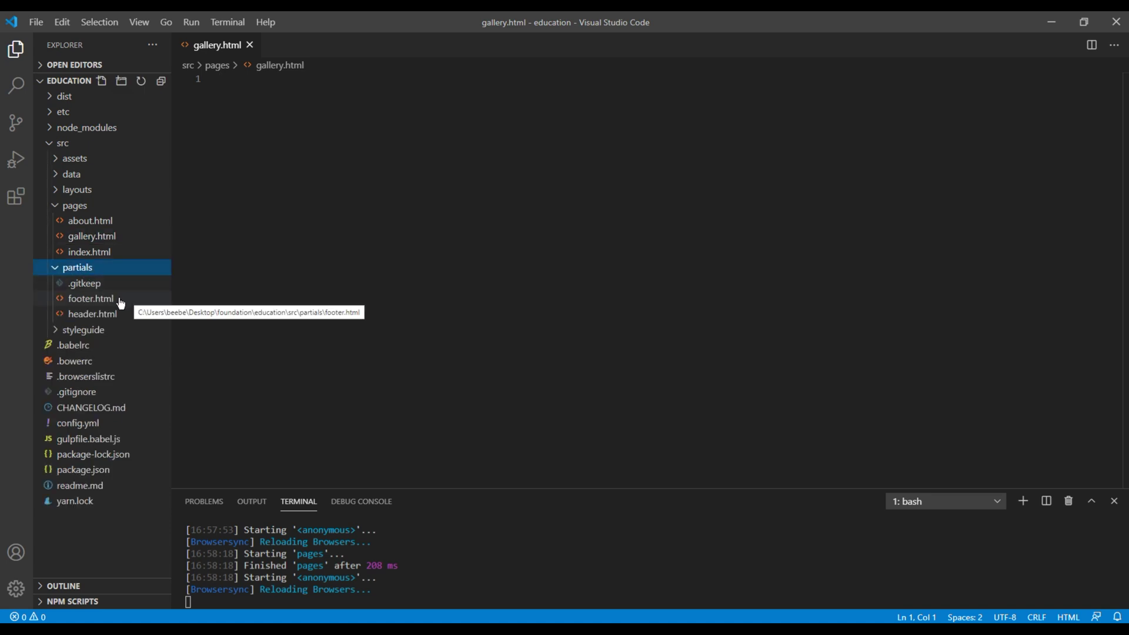
{"action": "left_click", "coordinate": [92, 298]}
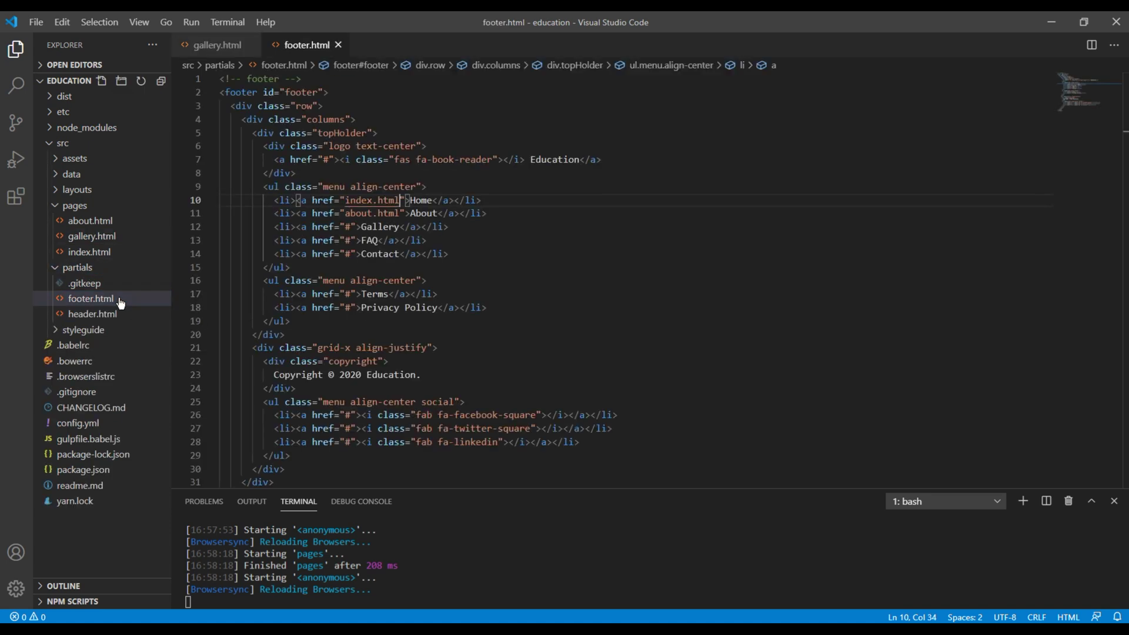
{"action": "left_click", "coordinate": [92, 314]}
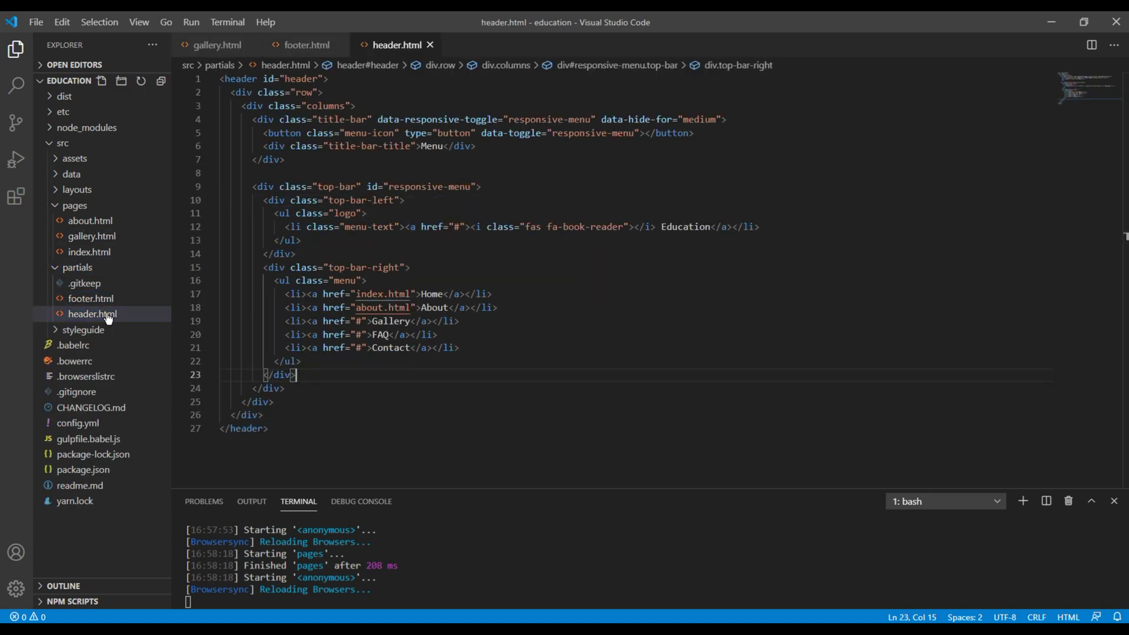
{"action": "left_click", "coordinate": [358, 321]}
{"action": "key", "text": "BackSpace"}
{"action": "type", "text": "gallery."}
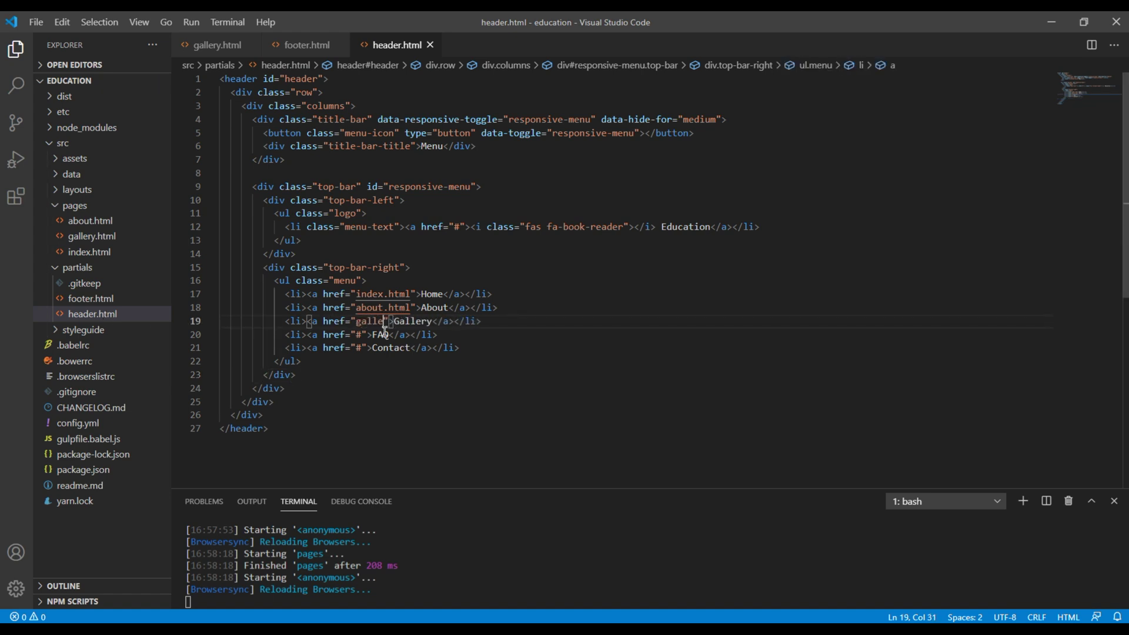
{"action": "type", "text": "htm\">Gal"}
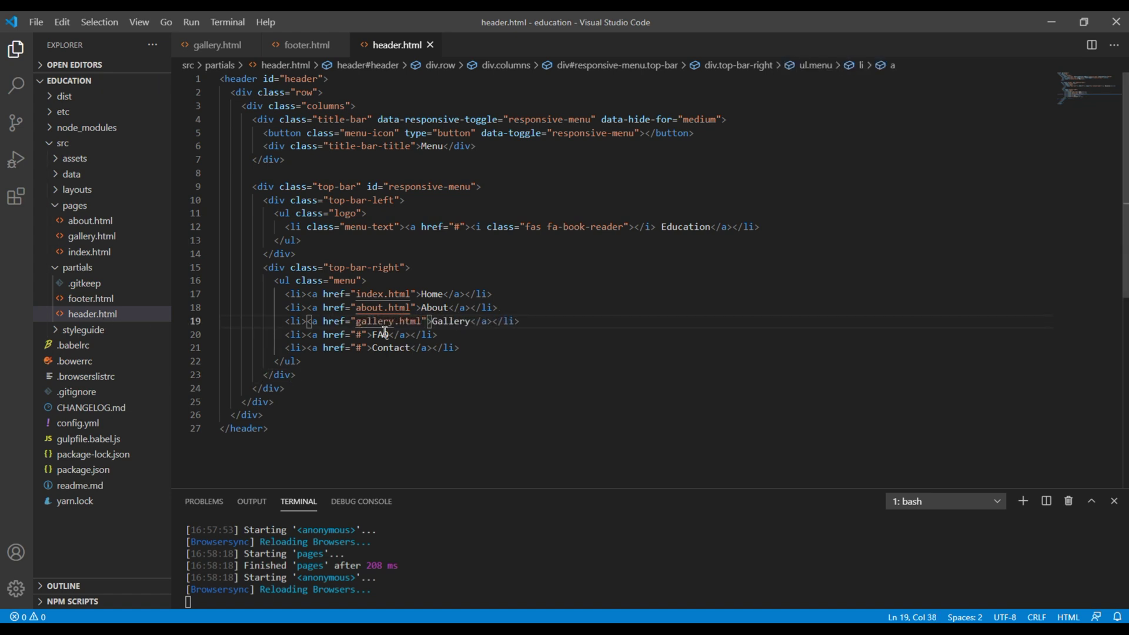
{"action": "double_click", "coordinate": [388, 322]}
{"action": "key", "text": "ctrl+c"}
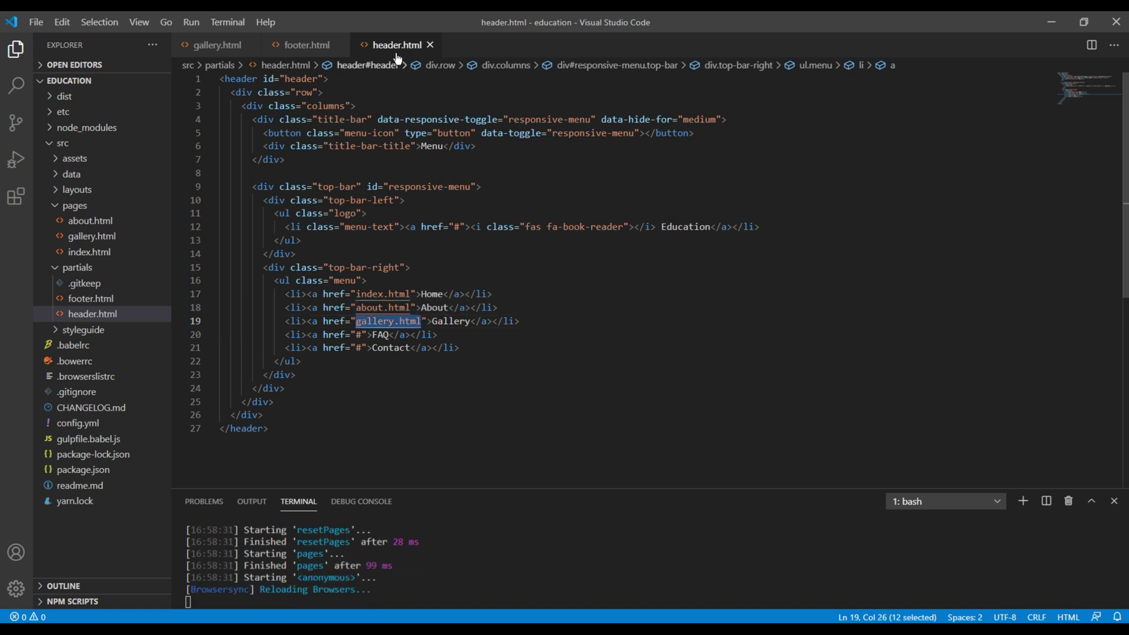
Point the Gallery link in footer.html to gallery.html and save
{"action": "left_click", "coordinate": [307, 45]}
{"action": "scroll", "coordinate": [380, 230], "scroll_direction": "down", "scroll_amount": 3}
{"action": "scroll", "coordinate": [380, 229], "scroll_direction": "up", "scroll_amount": 3}
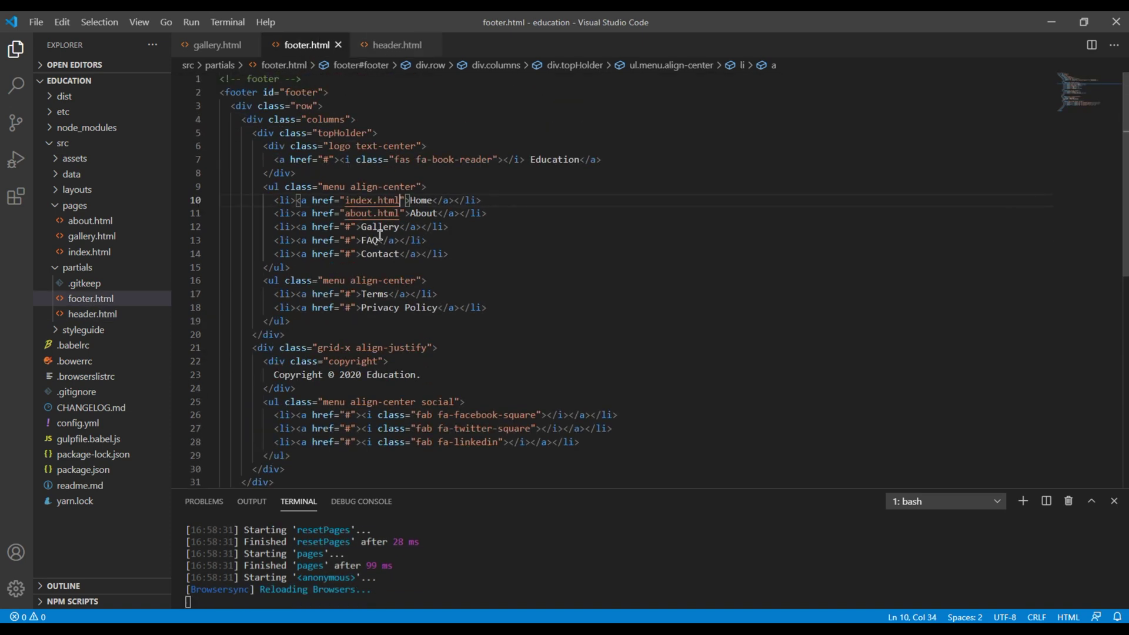
{"action": "left_click", "coordinate": [349, 226]}
{"action": "key", "text": "ctrl+v"}
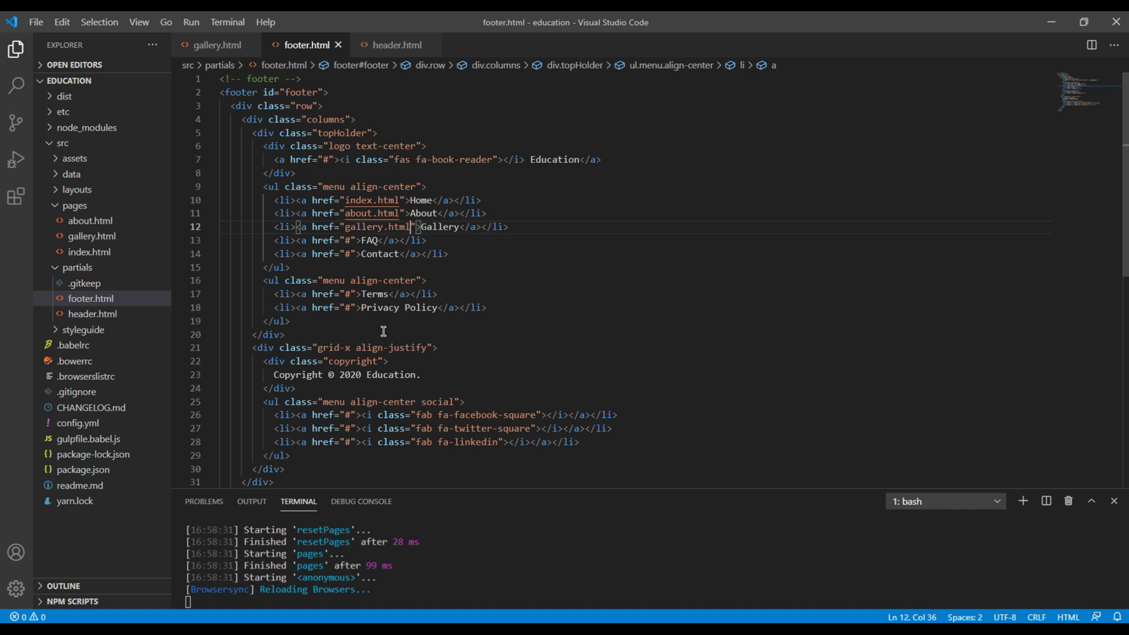
{"action": "key", "text": "ctrl+s"}
{"action": "left_click", "coordinate": [554, 324]}
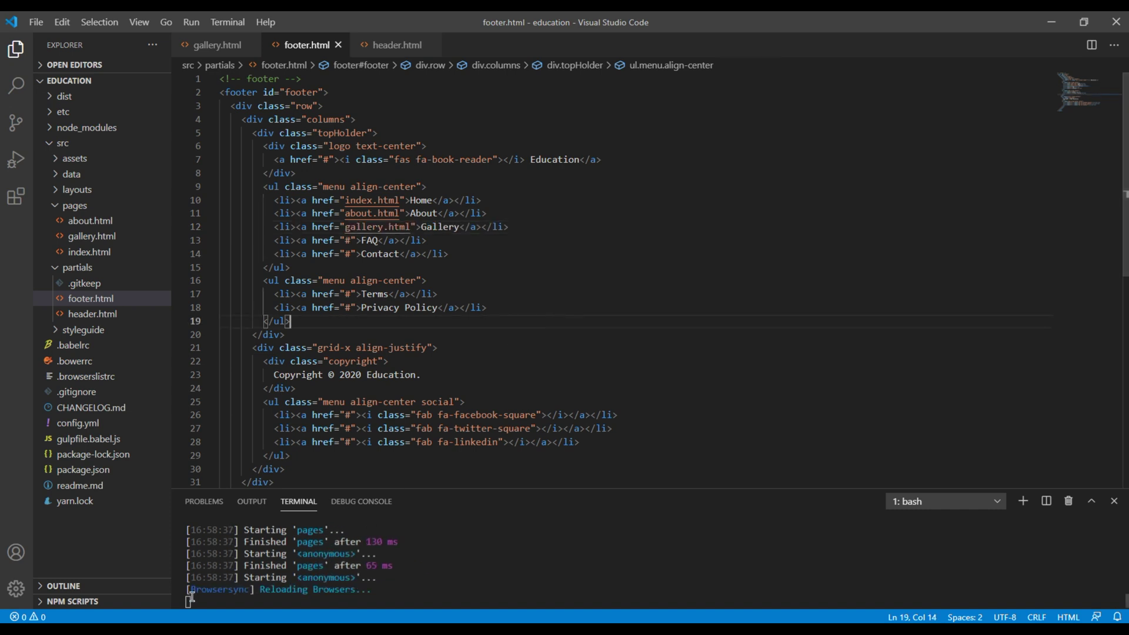
{"action": "key", "text": "alt+Tab"}
{"action": "left_click", "coordinate": [346, 17]}
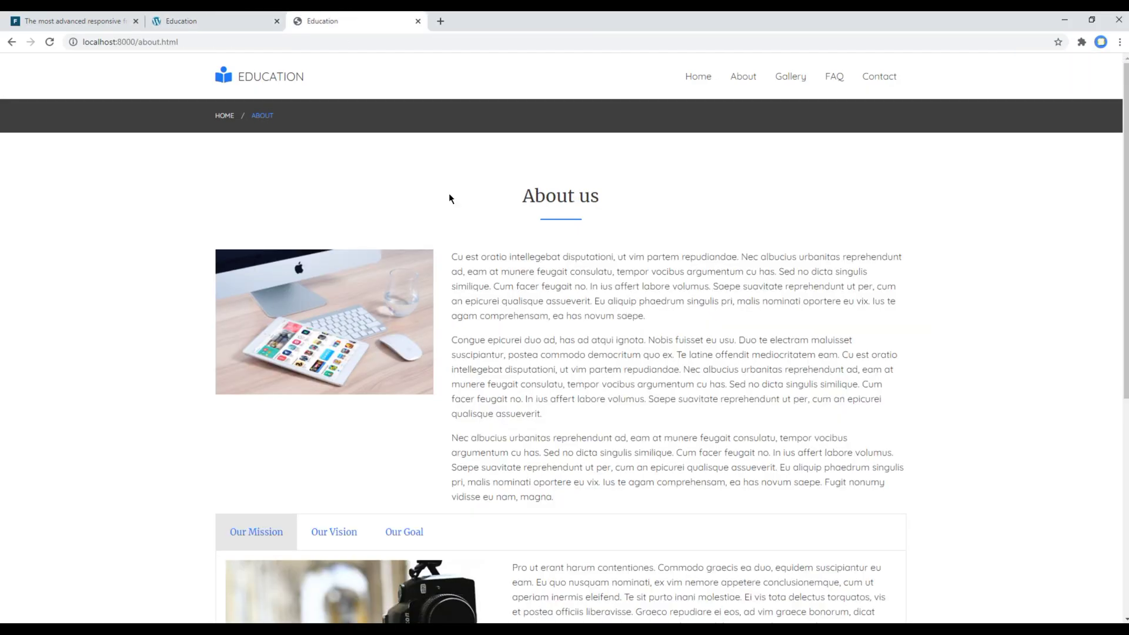
{"action": "left_click", "coordinate": [790, 76]}
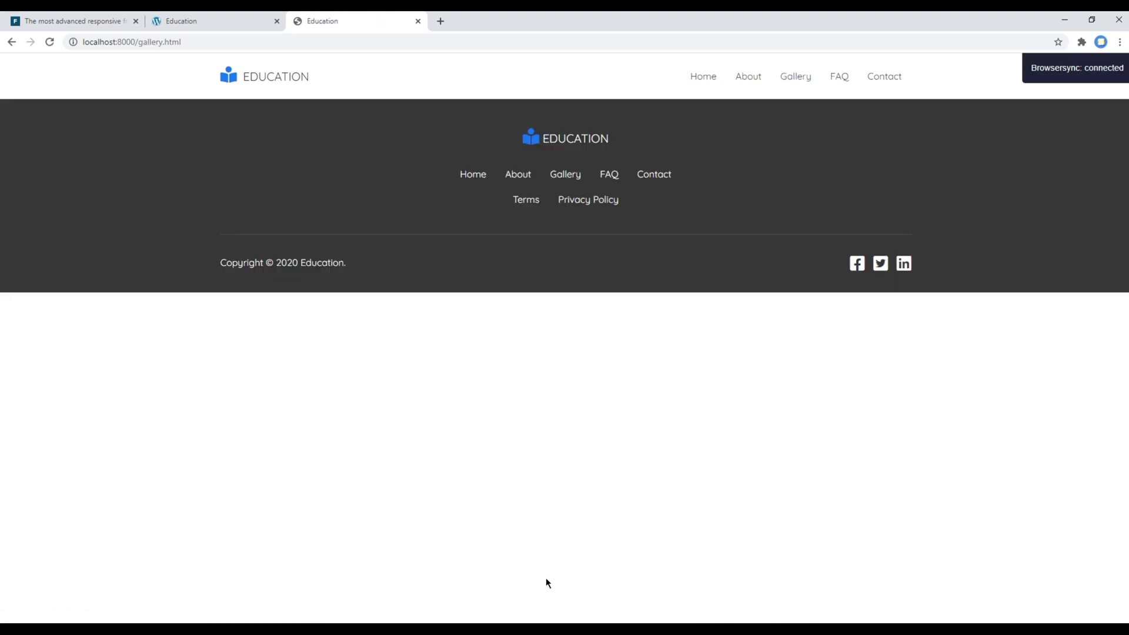
{"action": "left_click", "coordinate": [190, 21]}
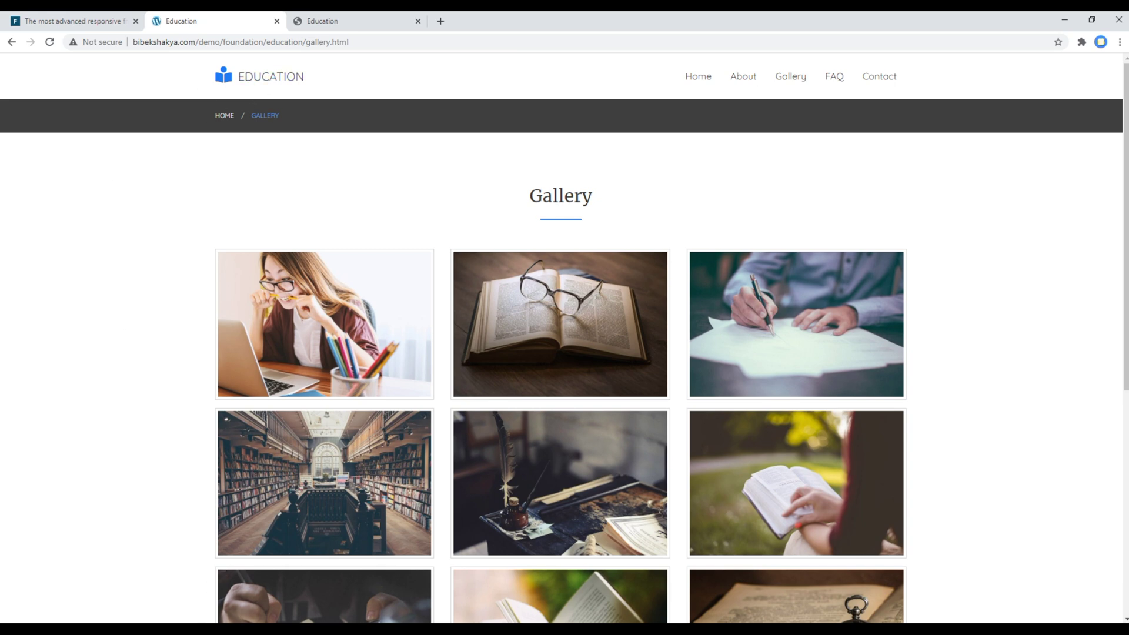
Select the breadcrumb block at the top of about.html
{"action": "key", "text": "alt+Tab"}
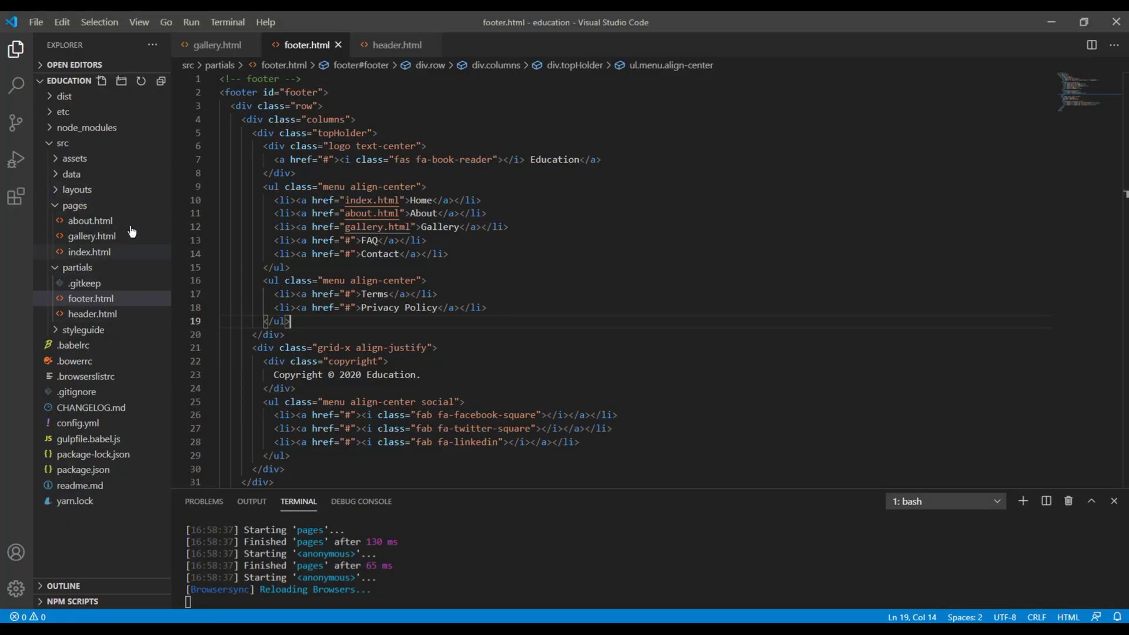
{"action": "left_click", "coordinate": [89, 220]}
{"action": "key", "text": "ctrl+a"}
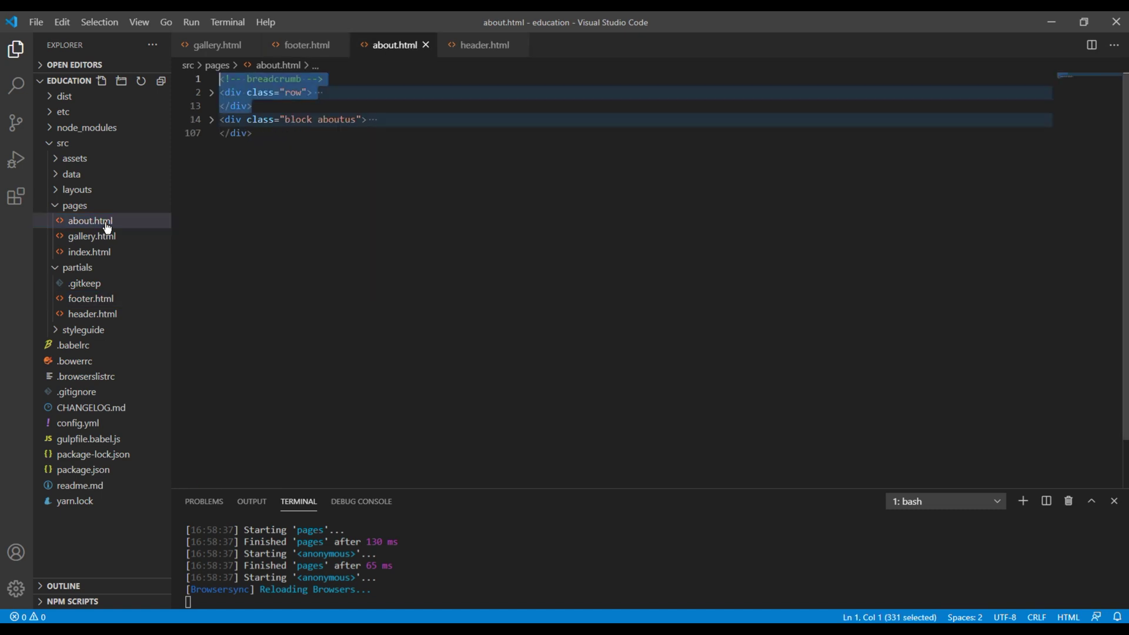
{"action": "left_click", "coordinate": [263, 133]}
{"action": "left_click_drag", "start_coordinate": [261, 133], "coordinate": [214, 82]}
Paste the breadcrumb into gallery.html, change About to Gallery, and save
{"action": "left_click", "coordinate": [202, 46]}
{"action": "type", "text": "<!-- breadcrumb --> <div class=\"row\">   <div class=\"columns\">     <nav aria-label=\"You are here:\" role=\"navigation\">       <ul class=\"breadcrumbs\">         <li><a href=\"index.html\">Home</a></li>         <li>           <span class=\"show-for-sr\">Current: </span> About         </li>       </ul>     </nav>   </div> </div>"}
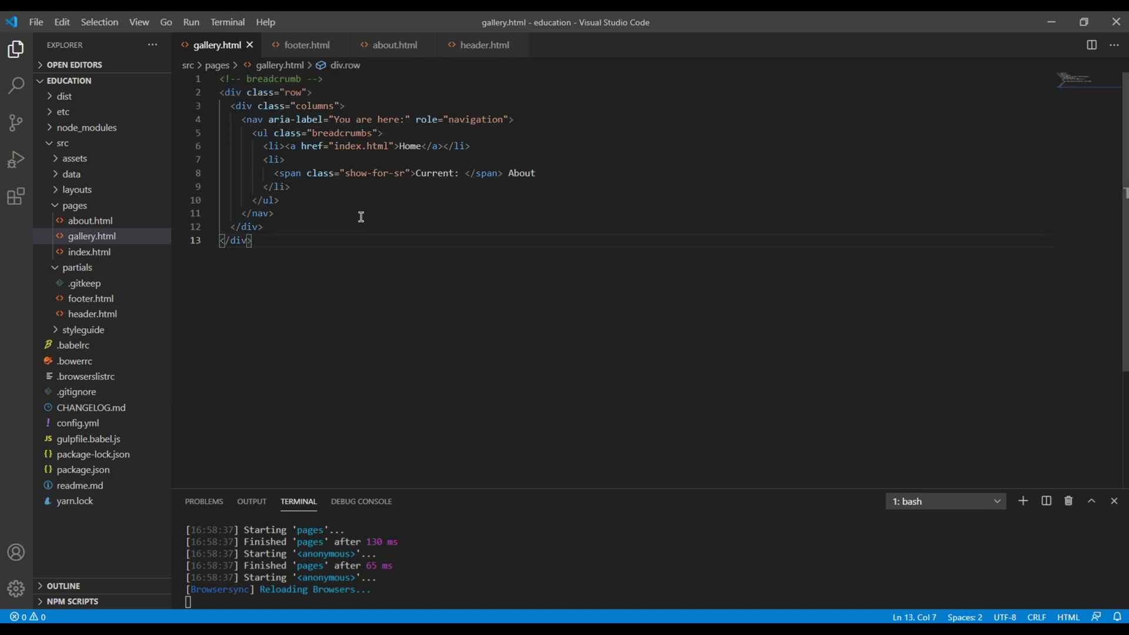
{"action": "double_click", "coordinate": [524, 174]}
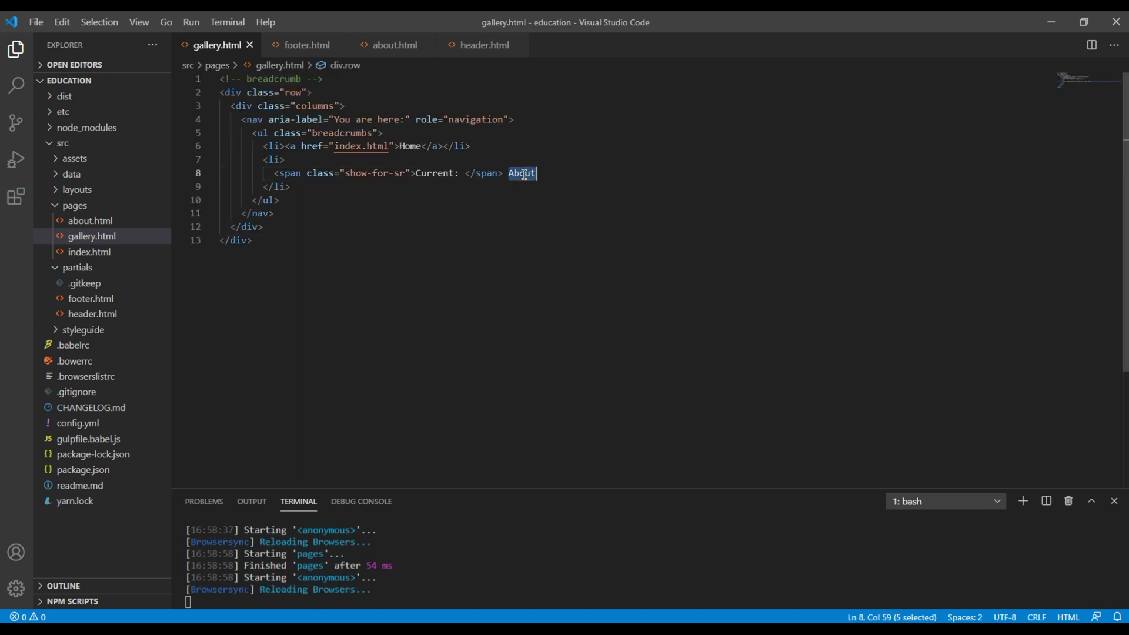
{"action": "type", "text": "Gallery"}
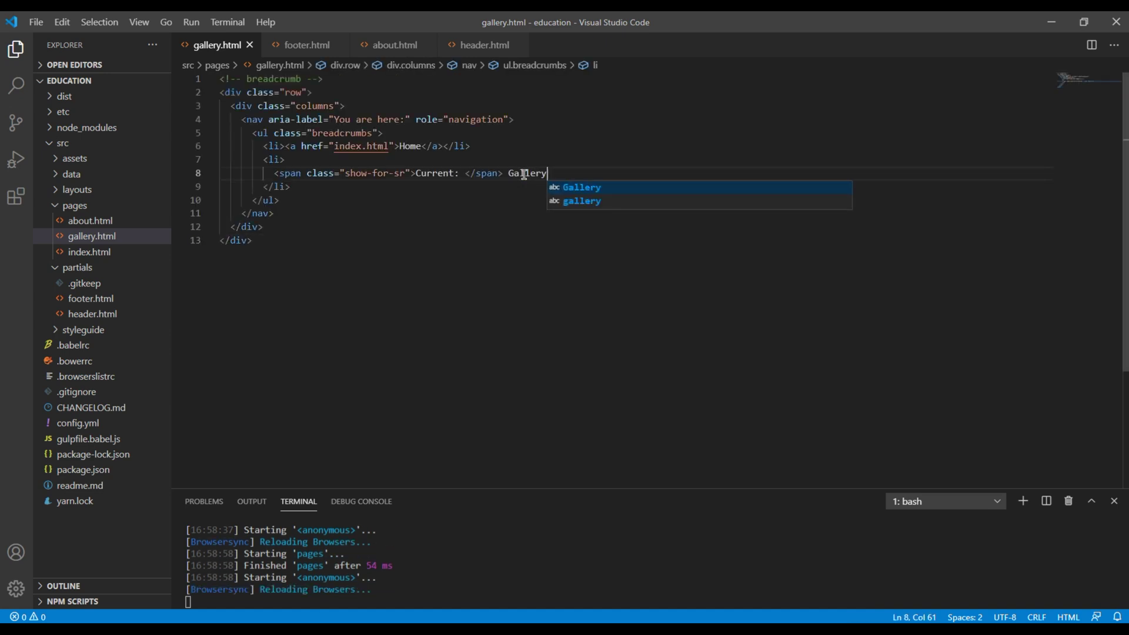
{"action": "left_click", "coordinate": [463, 256]}
{"action": "key", "text": "ctrl+s"}
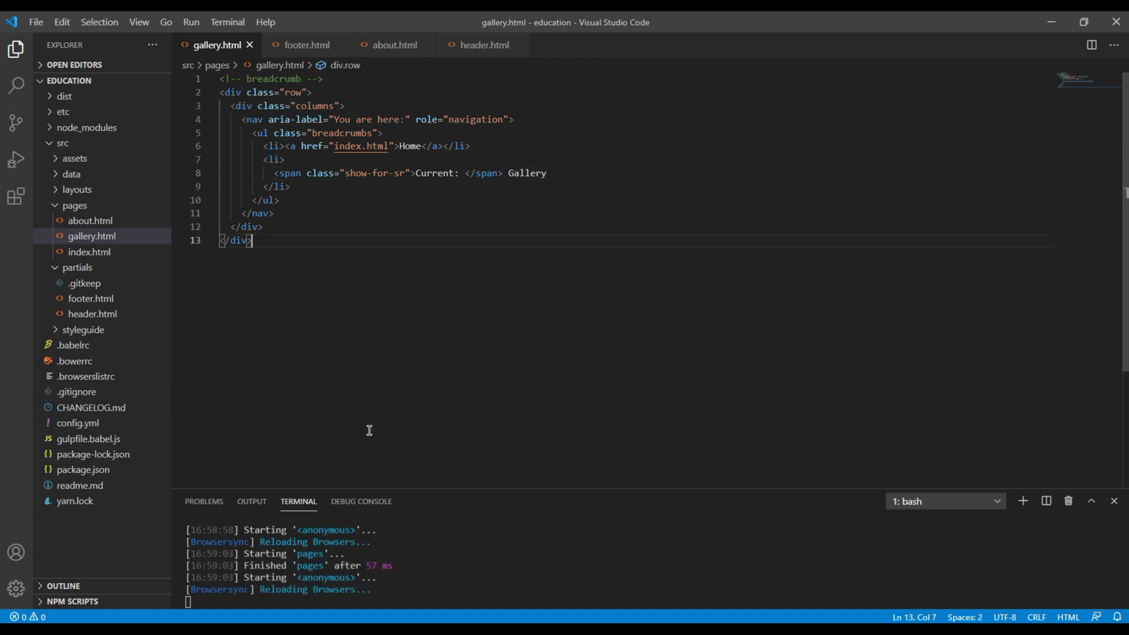
{"action": "key", "text": "alt+Tab"}
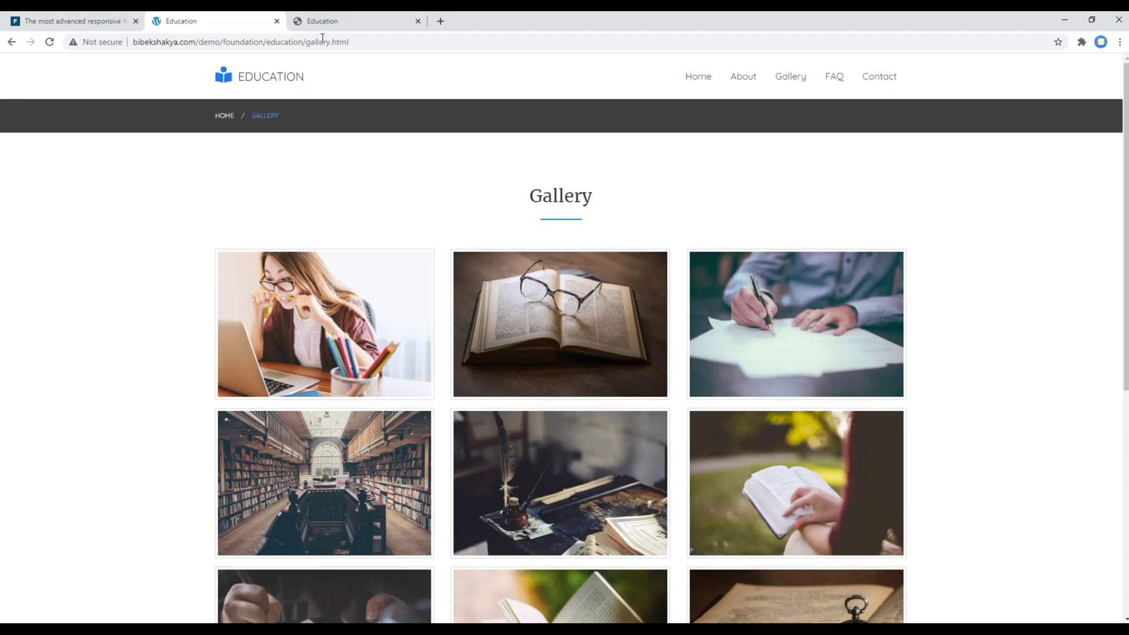
{"action": "left_click", "coordinate": [344, 20]}
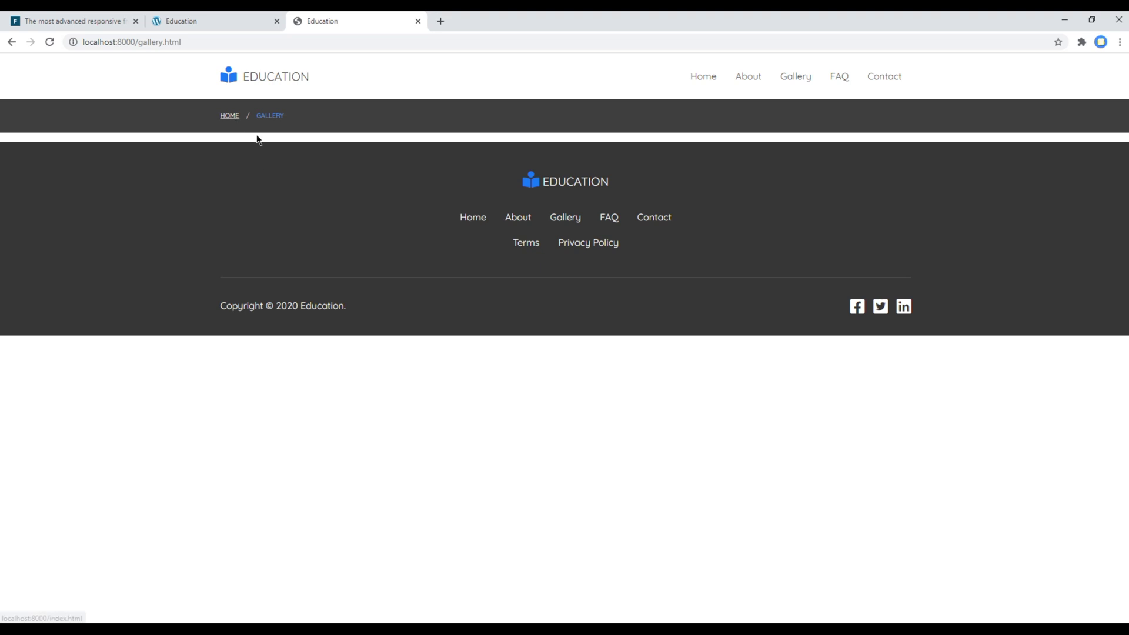
{"action": "left_click", "coordinate": [213, 21]}
{"action": "left_click", "coordinate": [344, 20]}
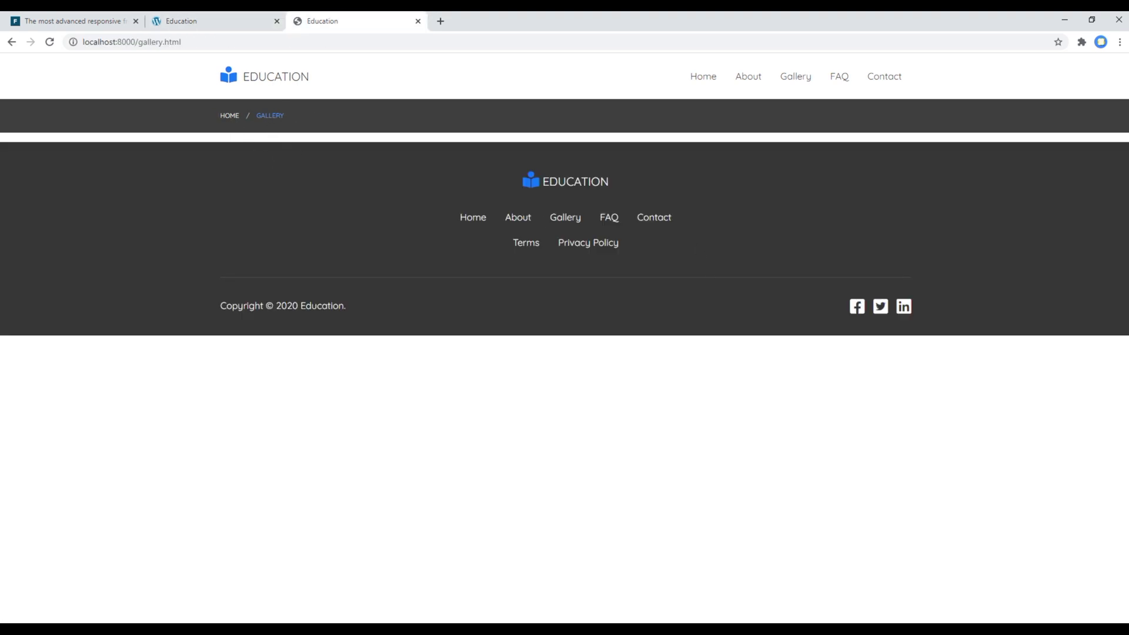
{"action": "left_click", "coordinate": [212, 20]}
{"action": "double_click", "coordinate": [561, 195]}
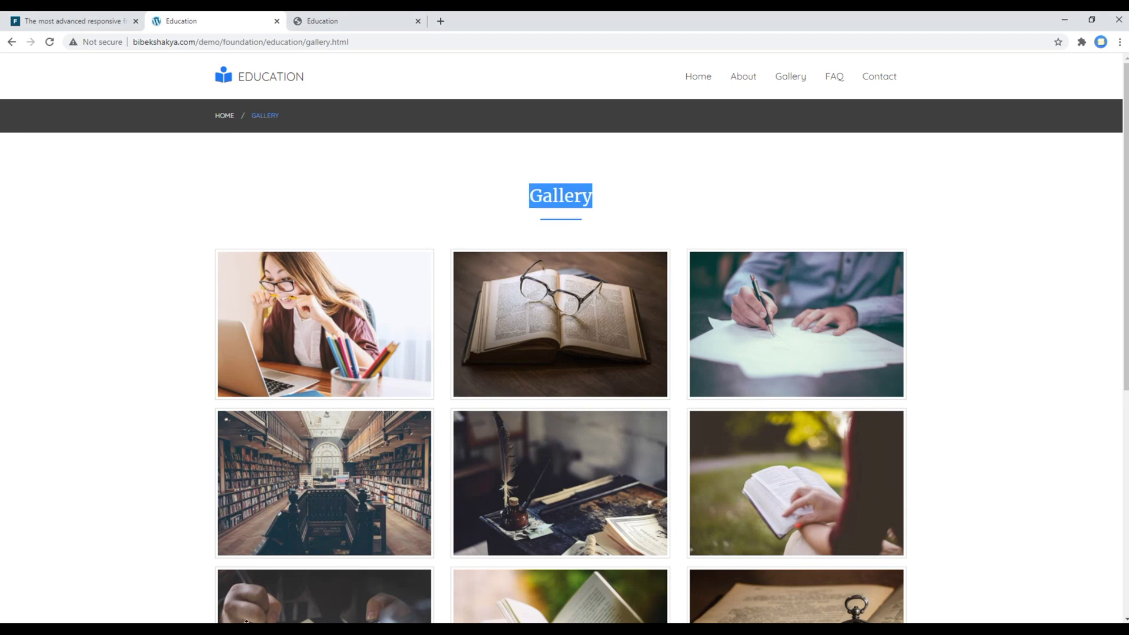
{"action": "key", "text": "alt+Tab"}
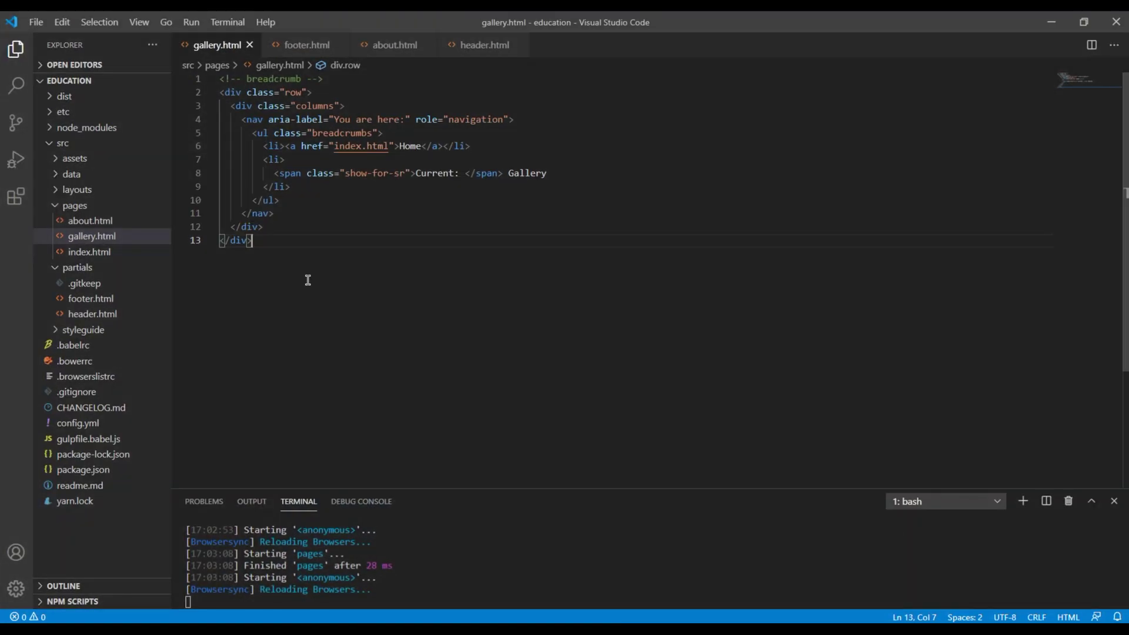
Expand a block > row > columns structure holding an h2 'Gallery' heading, and save
{"action": "key", "text": "Return"}
{"action": "type", "text": "div.block"}
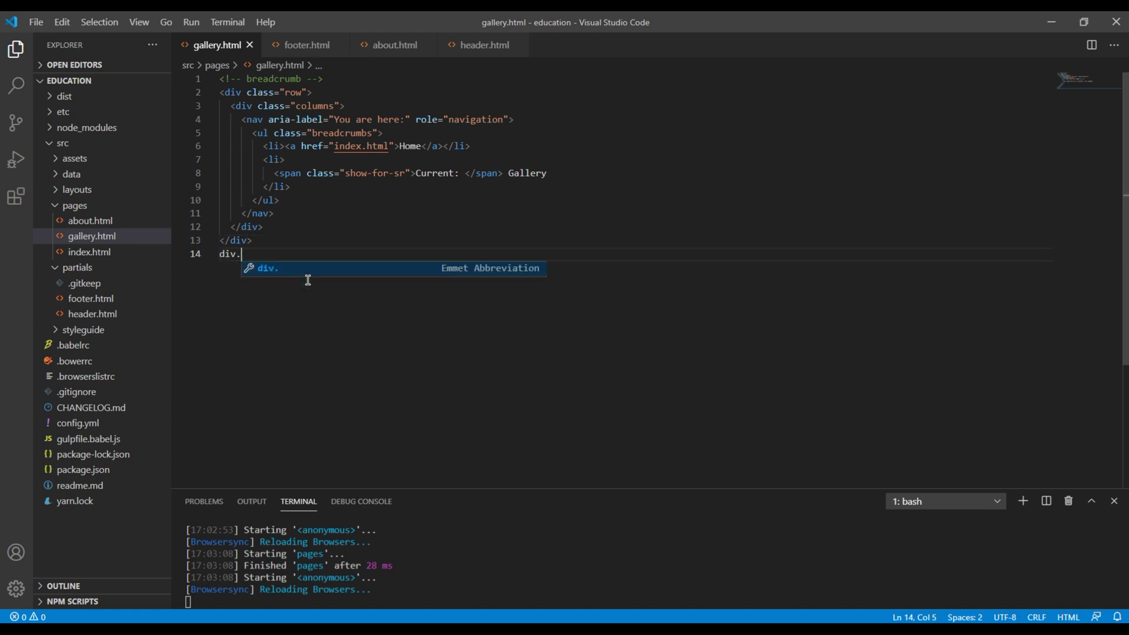
{"action": "key", "text": "Tab"}
{"action": "key", "text": "ctrl+s"}
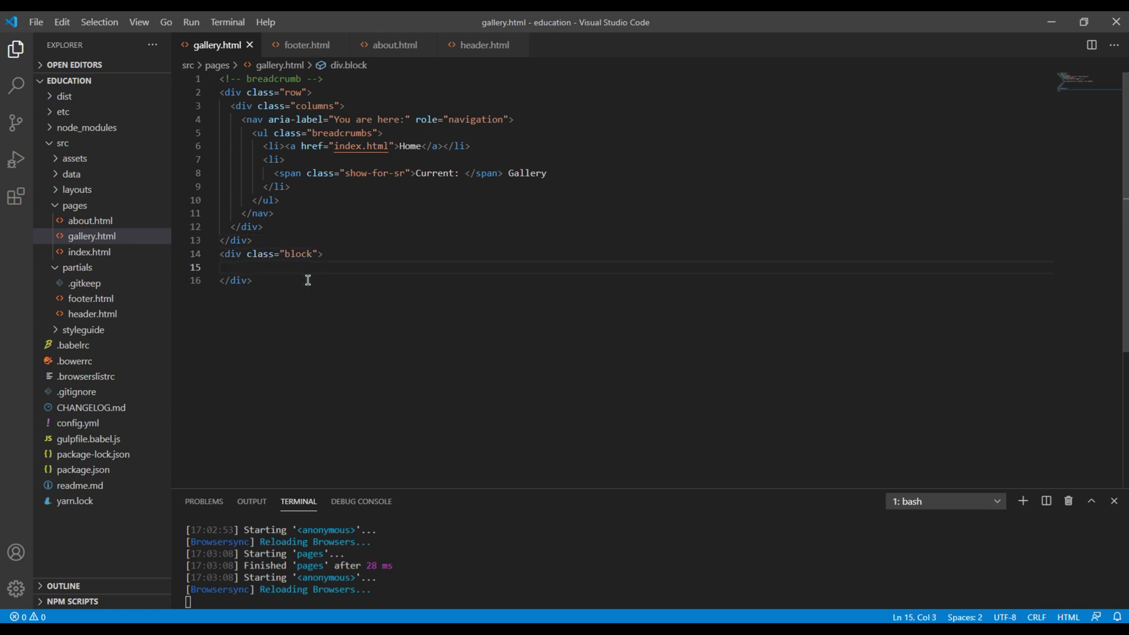
{"action": "type", "text": "div.row"}
{"action": "key", "text": "Tab"}
{"action": "key", "text": "Return"}
{"action": "type", "text": "div.columns"}
{"action": "key", "text": "Tab"}
{"action": "key", "text": "Return"}
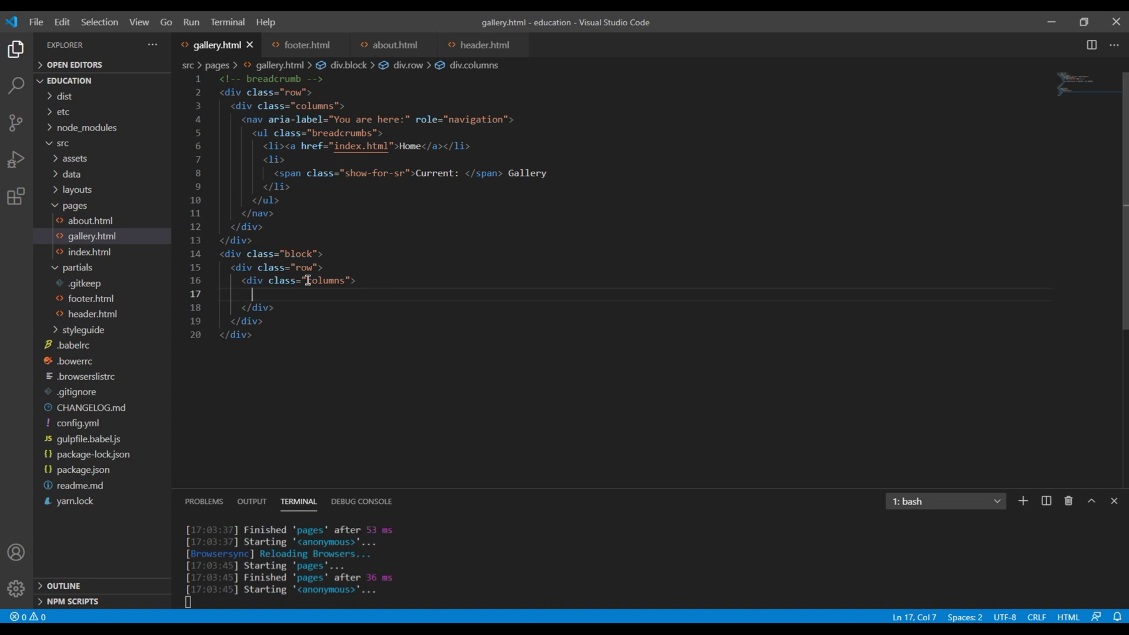
{"action": "type", "text": "h2"}
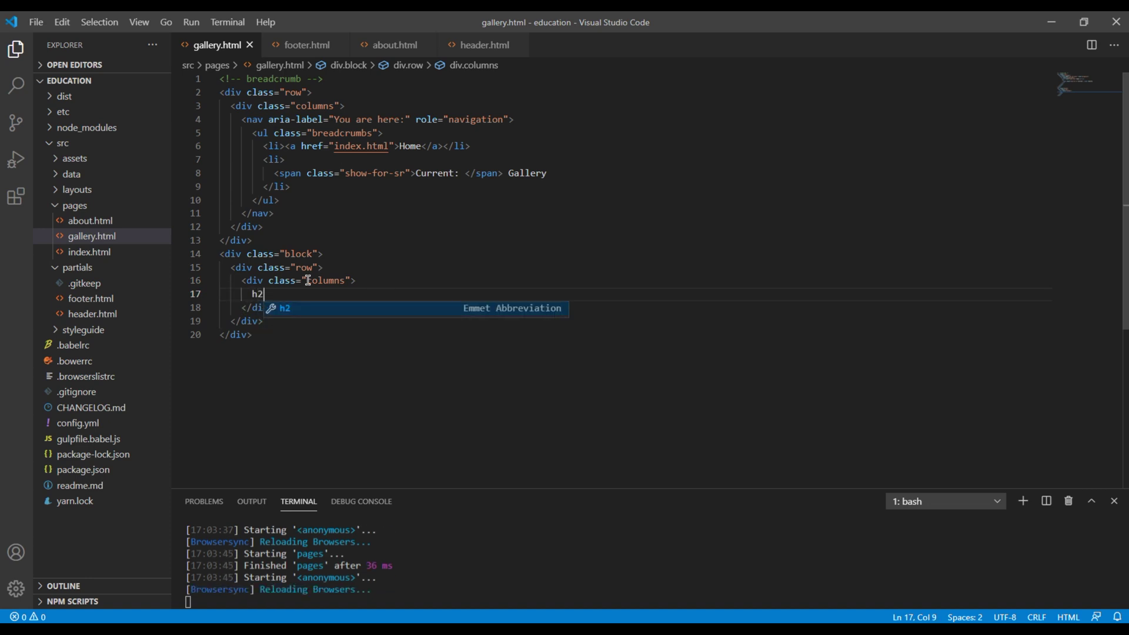
{"action": "key", "text": "Tab"}
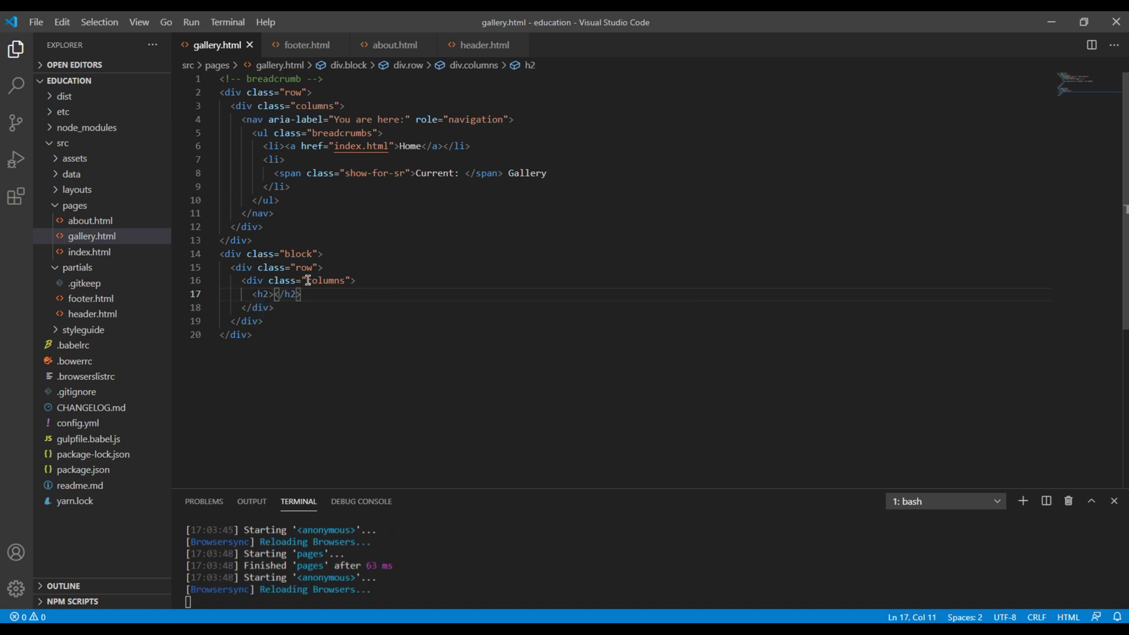
{"action": "type", "text": "Gallery"}
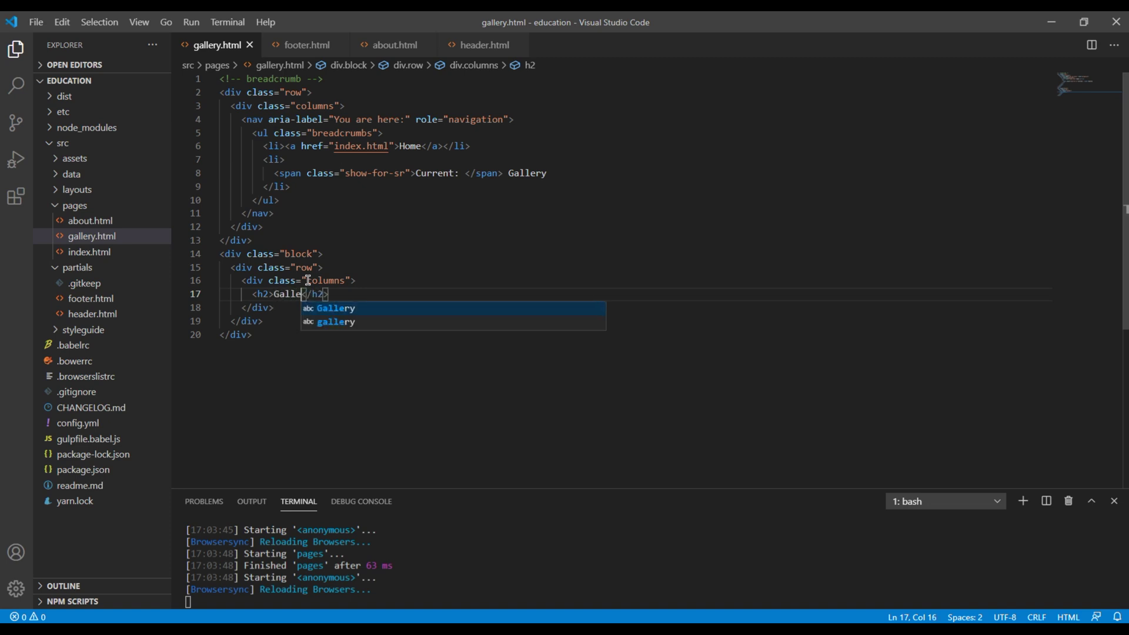
{"action": "left_click", "coordinate": [297, 437]}
{"action": "key", "text": "ctrl+s"}
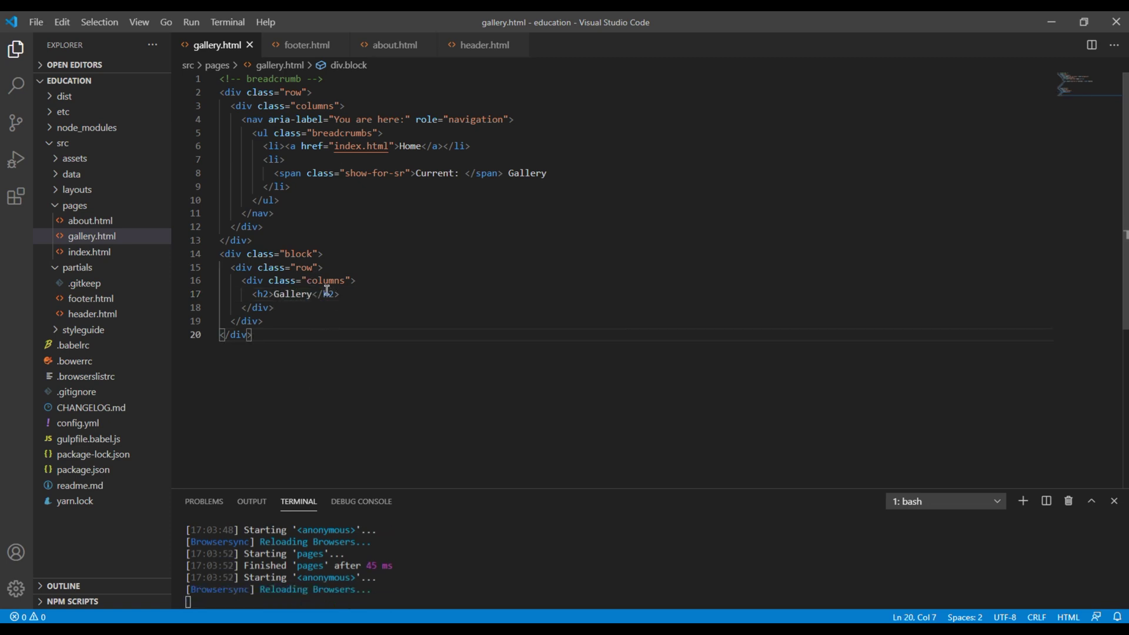
Add the 'title' class to the heading row, save, and preview the local gallery page
{"action": "left_click", "coordinate": [311, 268]}
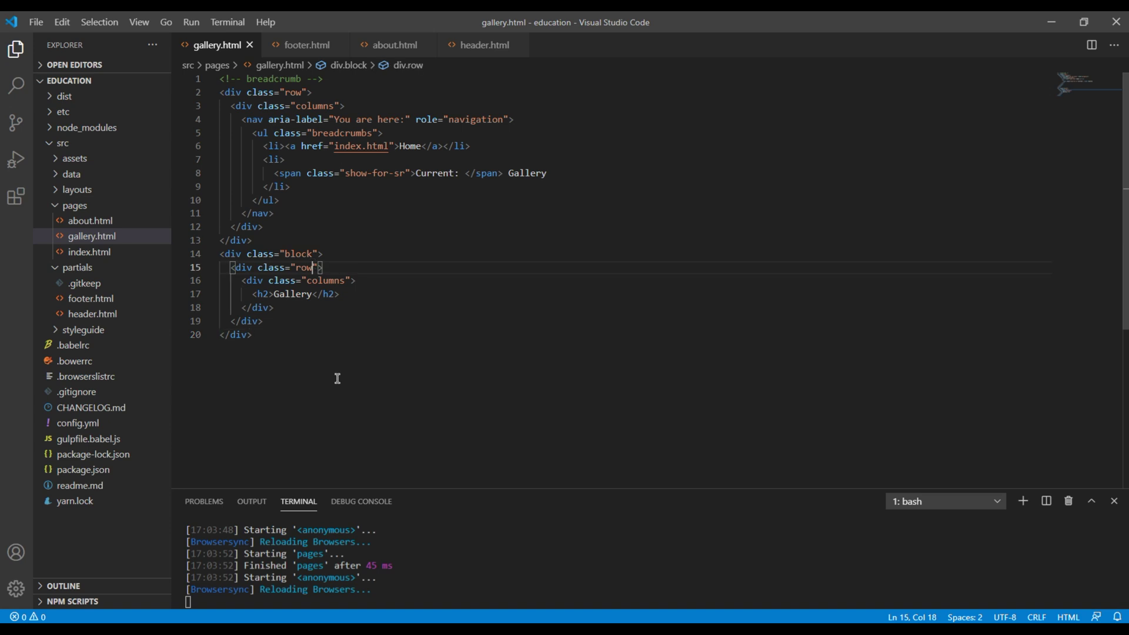
{"action": "type", "text": "ti"}
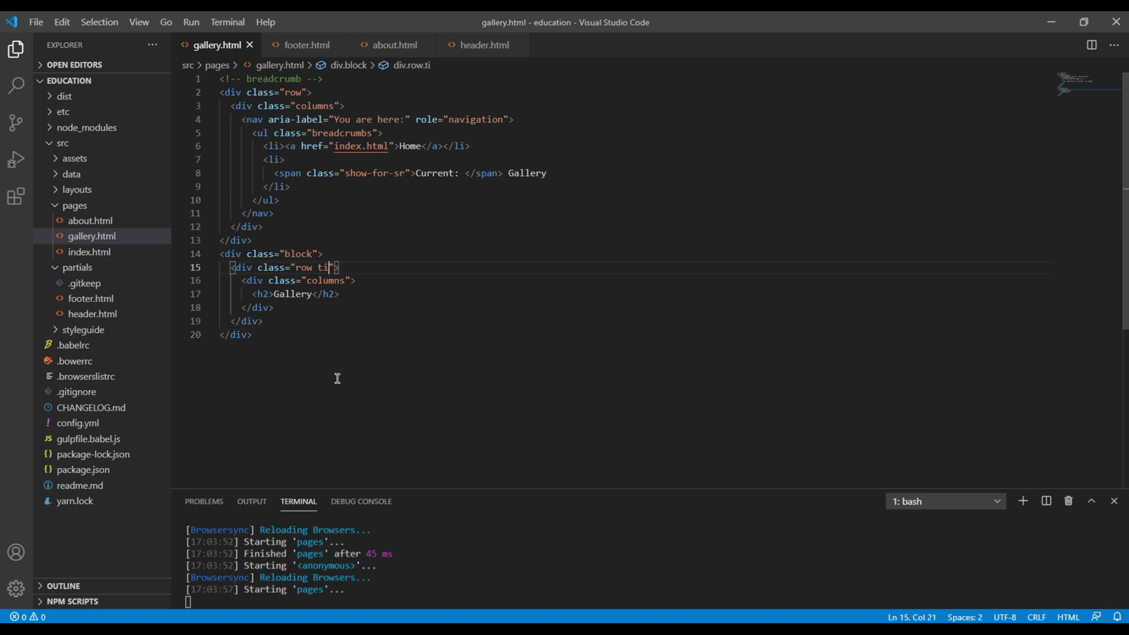
{"action": "type", "text": "tle"}
{"action": "left_click", "coordinate": [337, 379]}
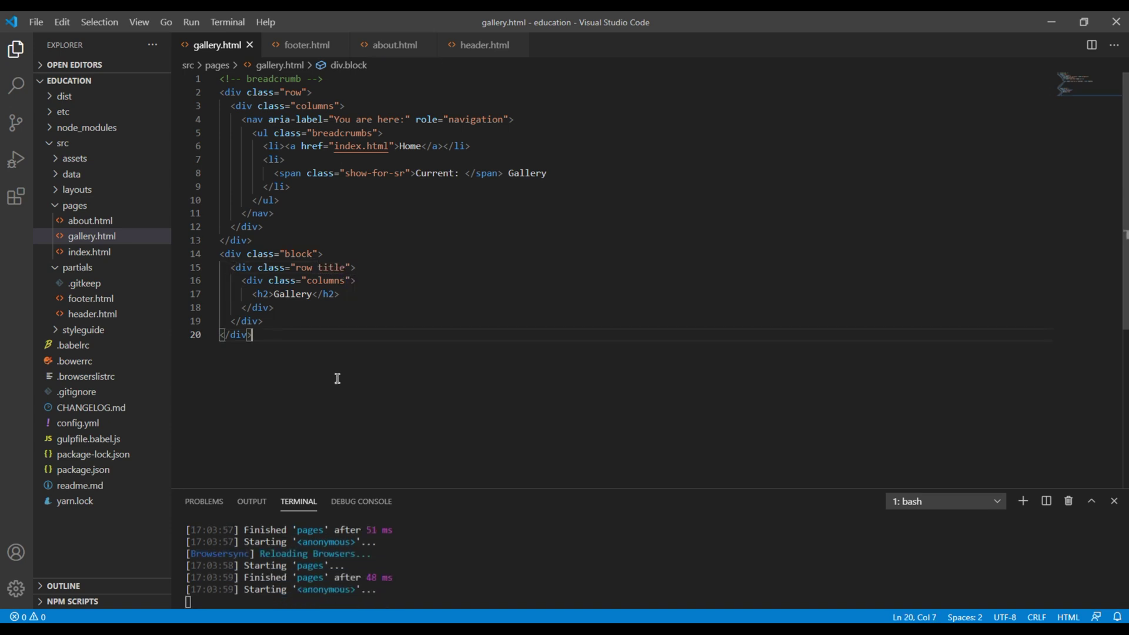
{"action": "key", "text": "ctrl+s"}
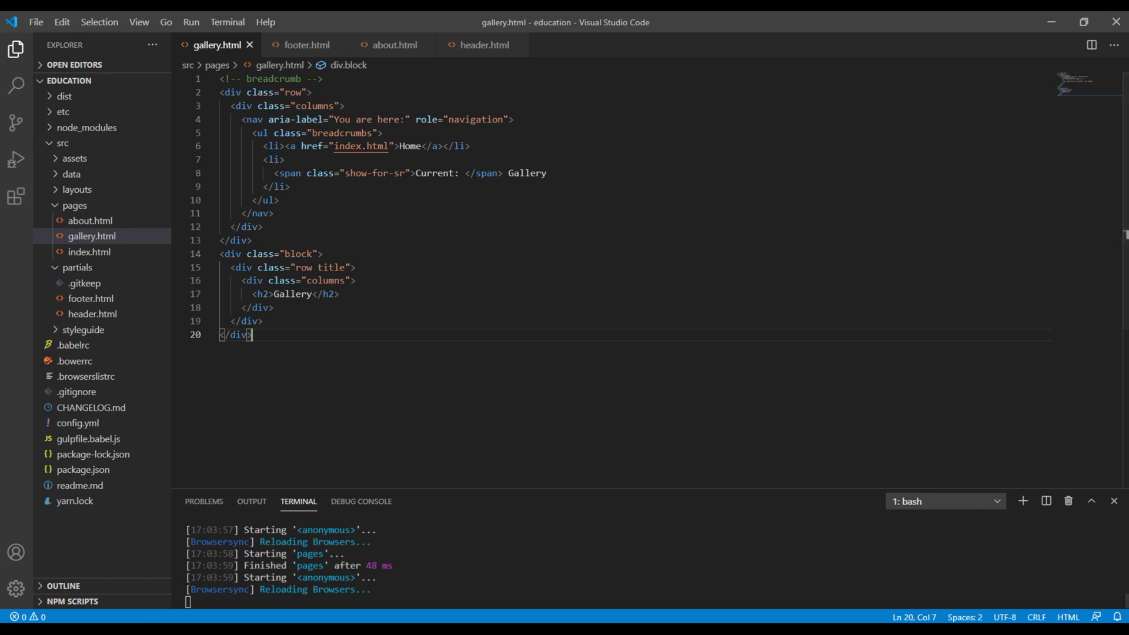
{"action": "key", "text": "alt+Tab"}
{"action": "left_click", "coordinate": [342, 21]}
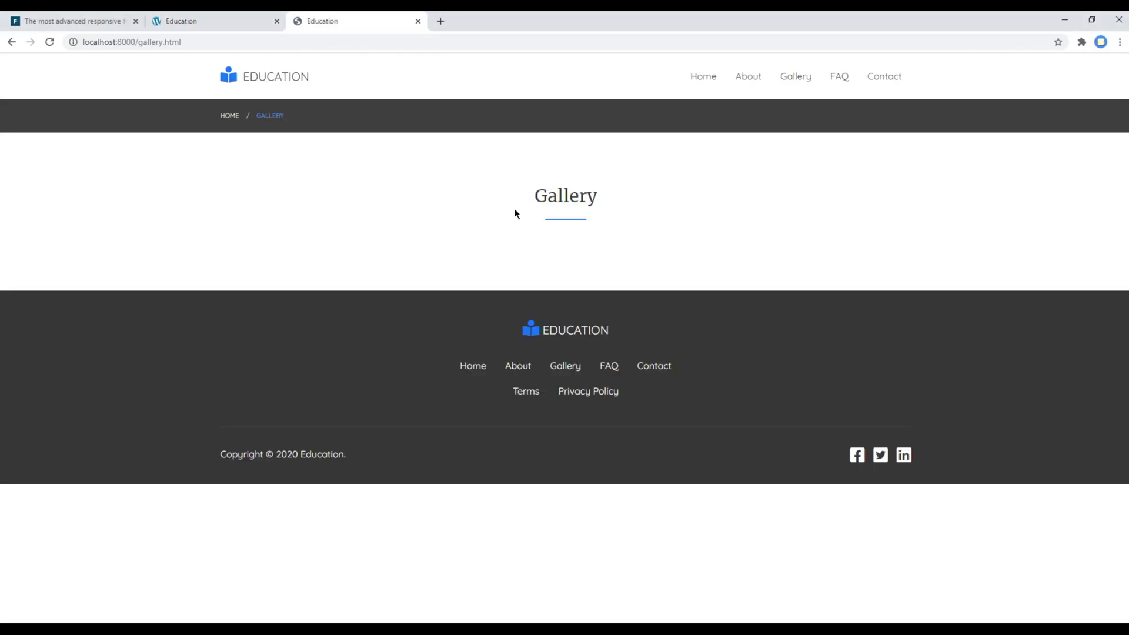
Highlight the local Gallery heading, then the demo site's Gallery heading
{"action": "left_click_drag", "start_coordinate": [515, 213], "coordinate": [596, 210]}
{"action": "left_click", "coordinate": [604, 227]}
{"action": "left_click", "coordinate": [212, 21]}
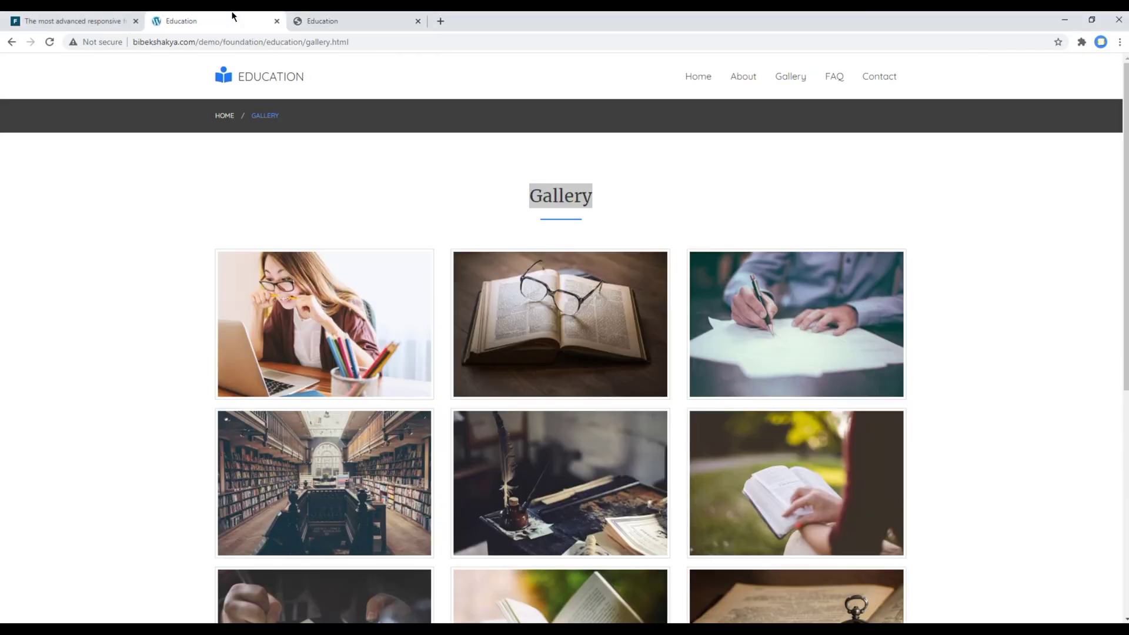
{"action": "left_click_drag", "start_coordinate": [521, 196], "coordinate": [593, 196]}
{"action": "left_click", "coordinate": [336, 188]}
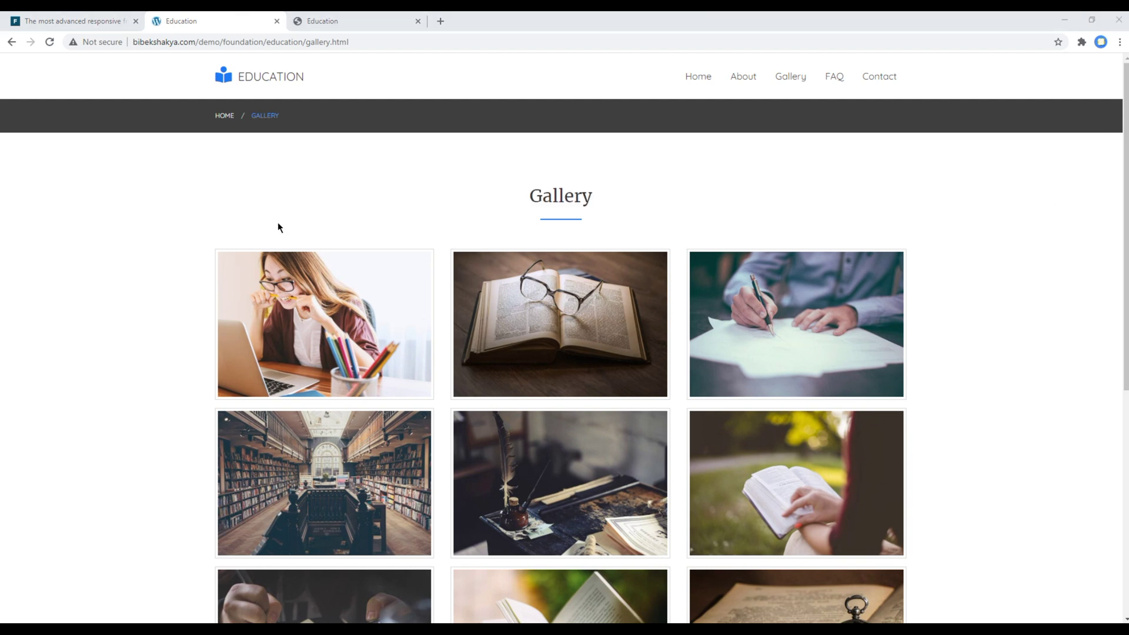
Below the title row, add a div.row holding an empty div.columns container
{"action": "key", "text": "alt+Tab"}
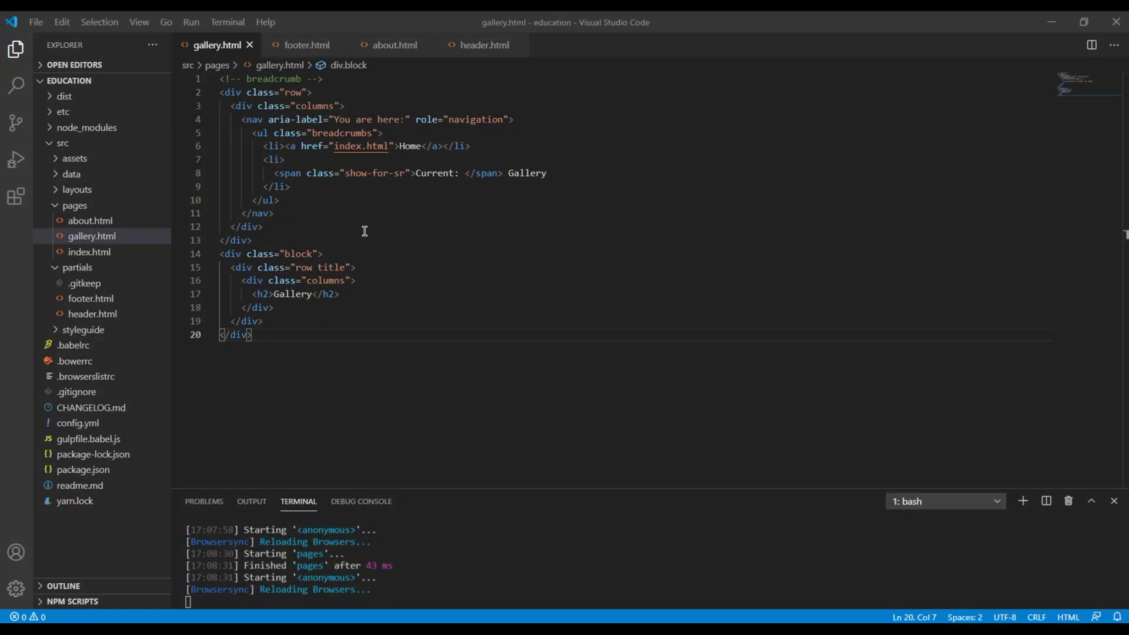
{"action": "left_click", "coordinate": [275, 321]}
{"action": "key", "text": "Return"}
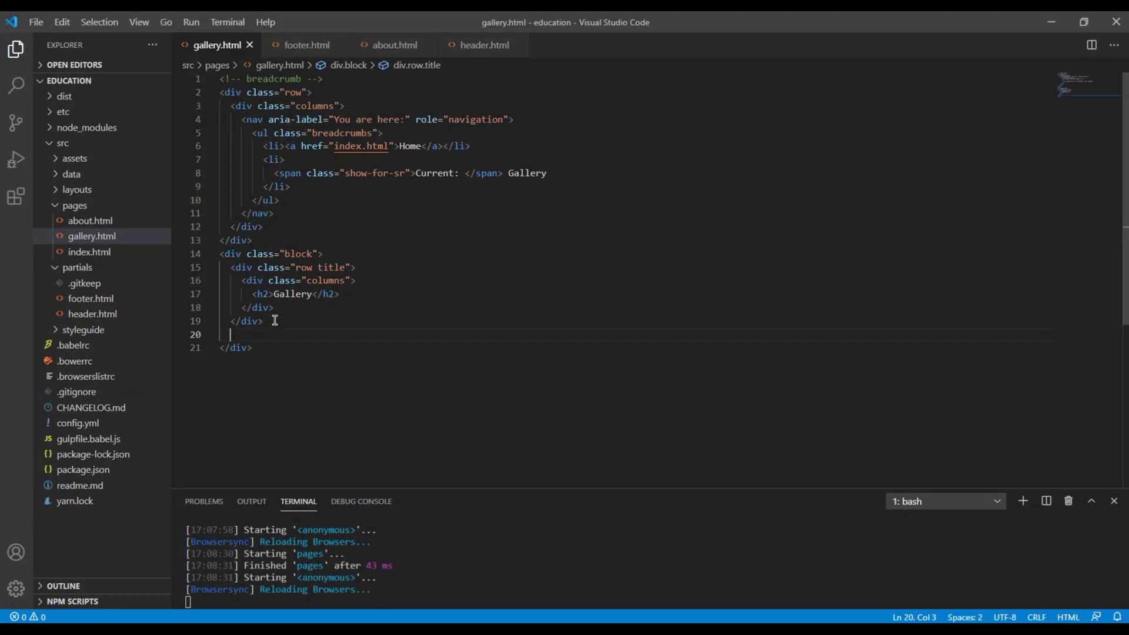
{"action": "type", "text": "div.row"}
{"action": "key", "text": "Tab"}
{"action": "key", "text": "Return"}
{"action": "type", "text": "div"}
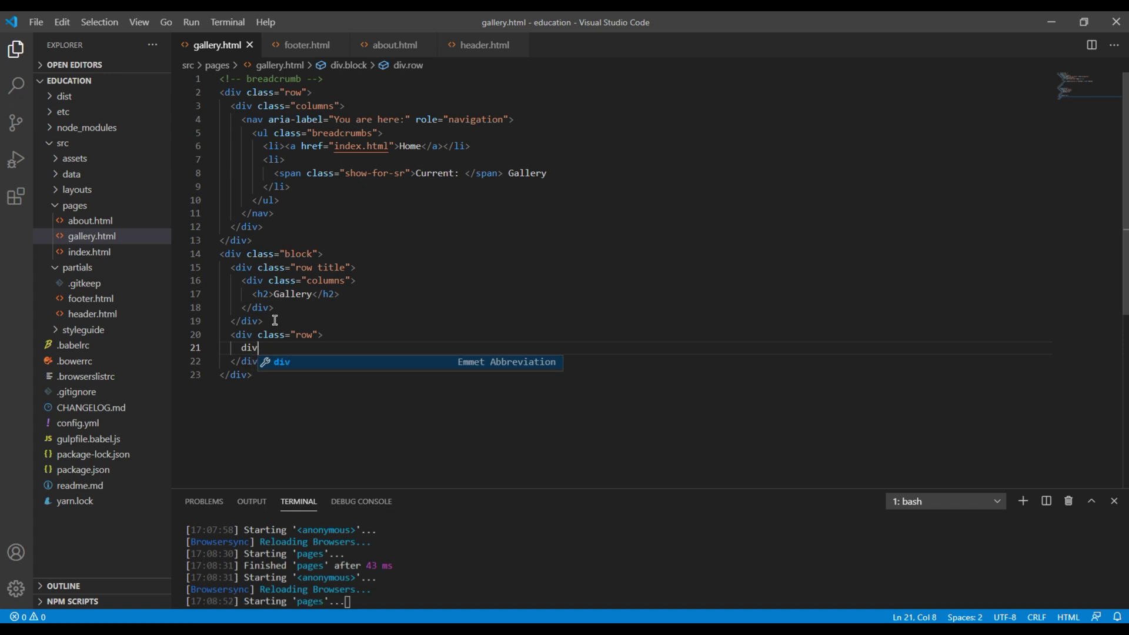
{"action": "type", "text": ".columns"}
{"action": "key", "text": "Tab"}
{"action": "key", "text": "Return"}
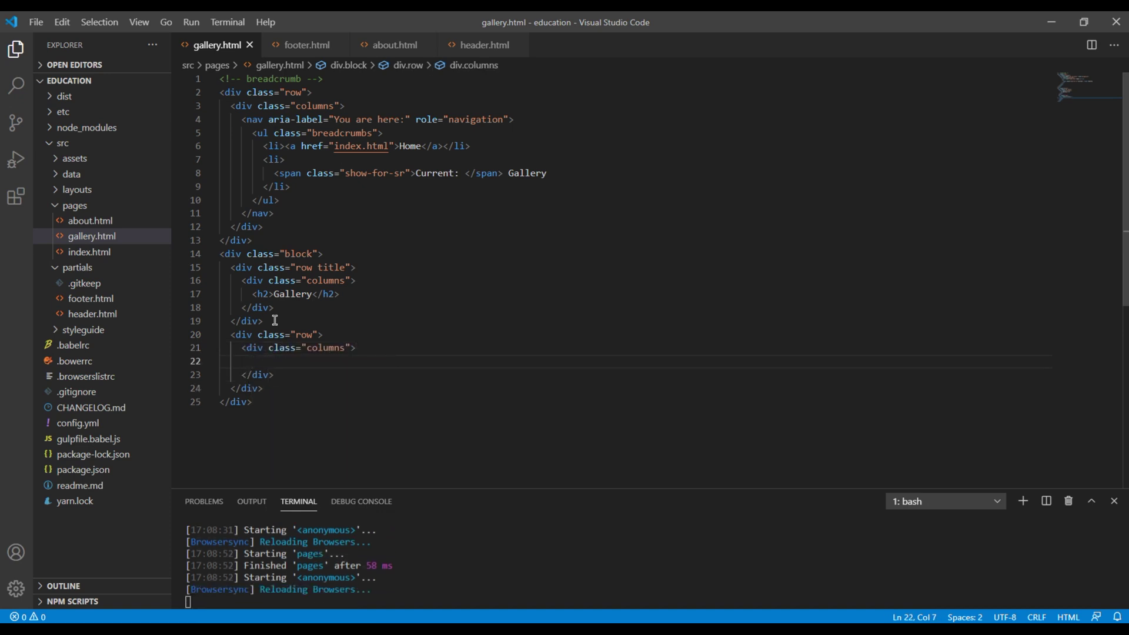
{"action": "key", "text": "alt+Tab"}
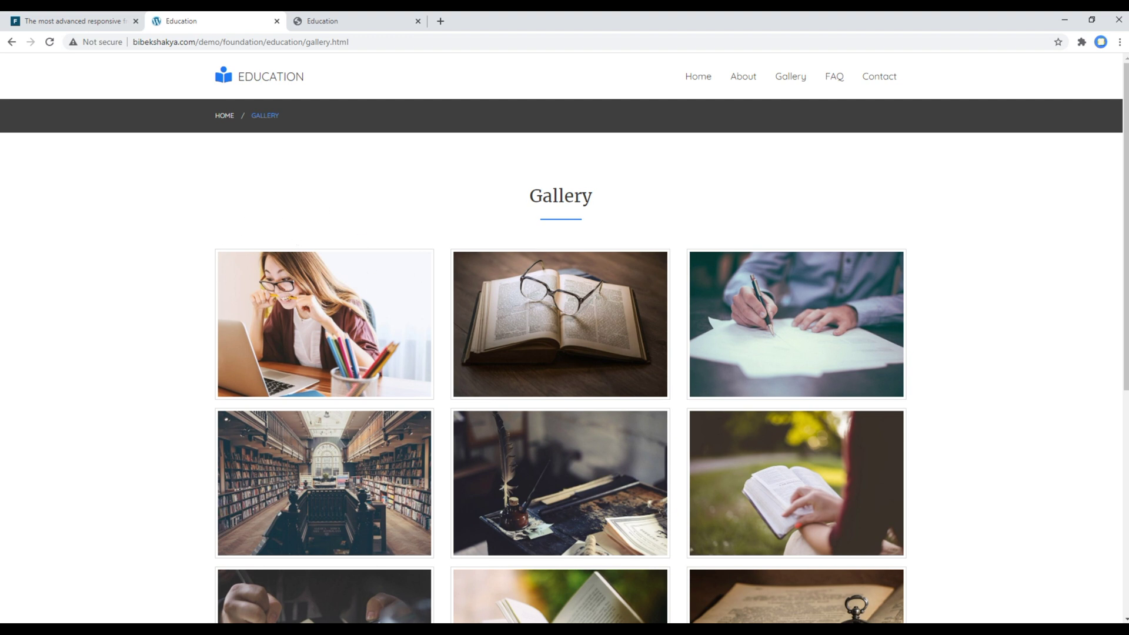
{"action": "key", "text": "alt+Tab"}
{"action": "left_click", "coordinate": [350, 348]}
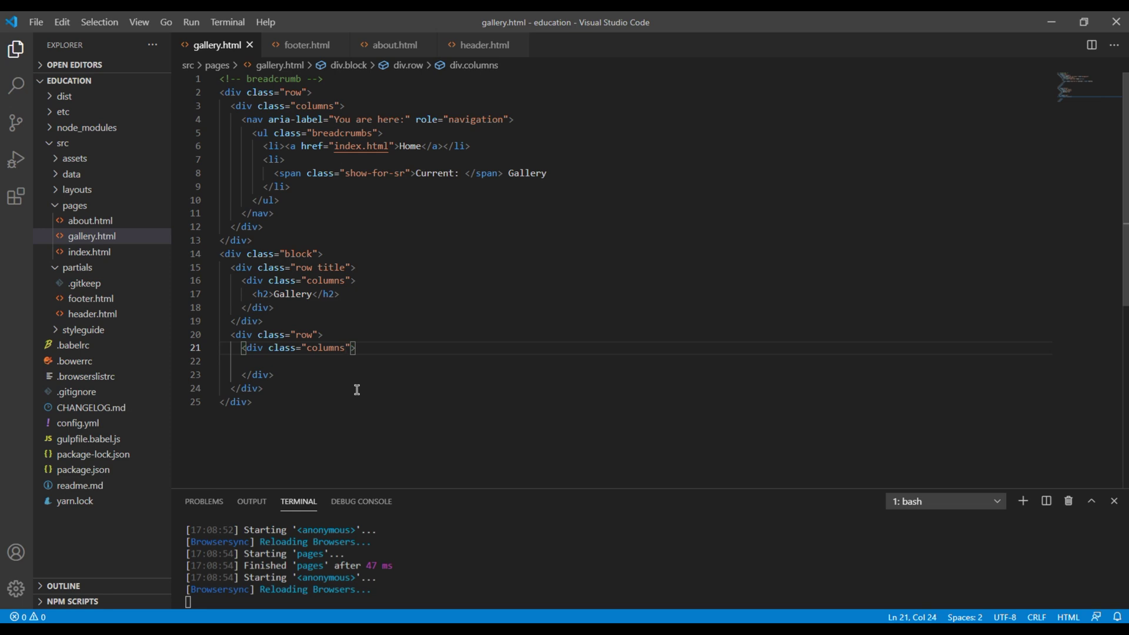
{"action": "type", "text": "medium"}
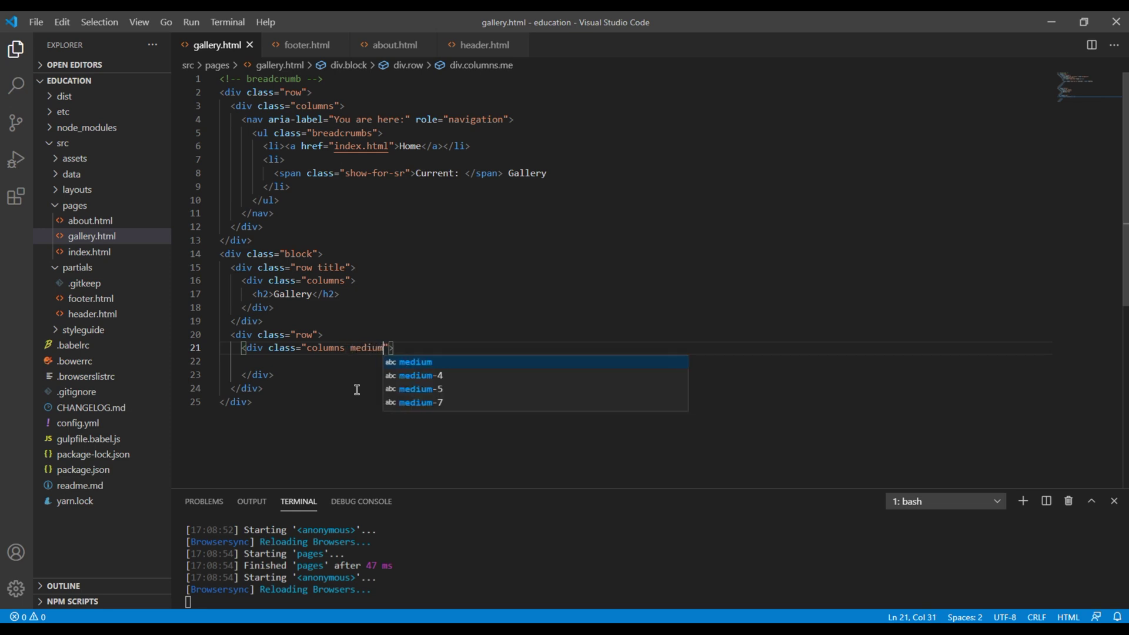
{"action": "type", "text": "-4"}
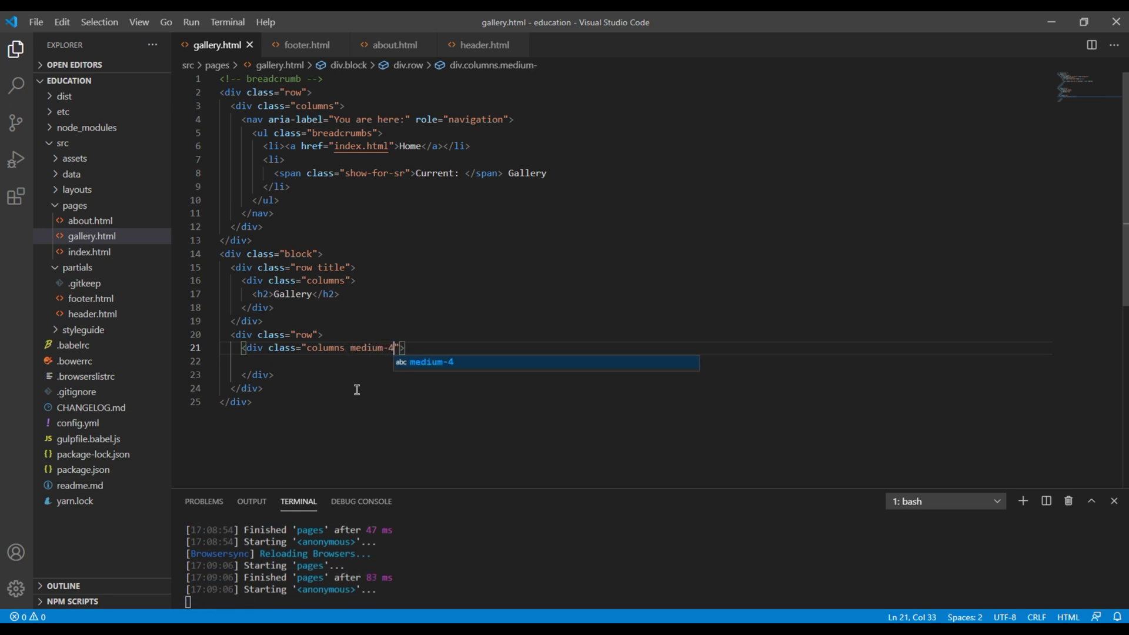
Inside the medium-4 column, add an img9.jpg image with class 'thumbnail', and save
{"action": "key", "text": "Escape"}
{"action": "key", "text": "Down"}
{"action": "type", "text": "img"}
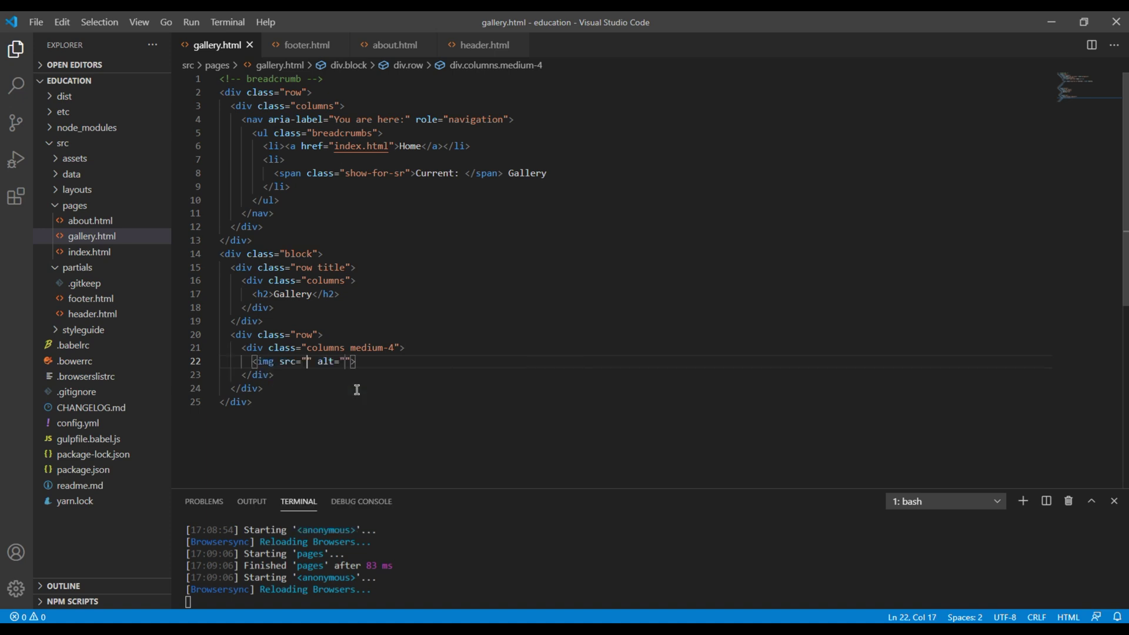
{"action": "key", "text": "Tab"}
{"action": "type", "text": "asset"}
{"action": "type", "text": "s/"}
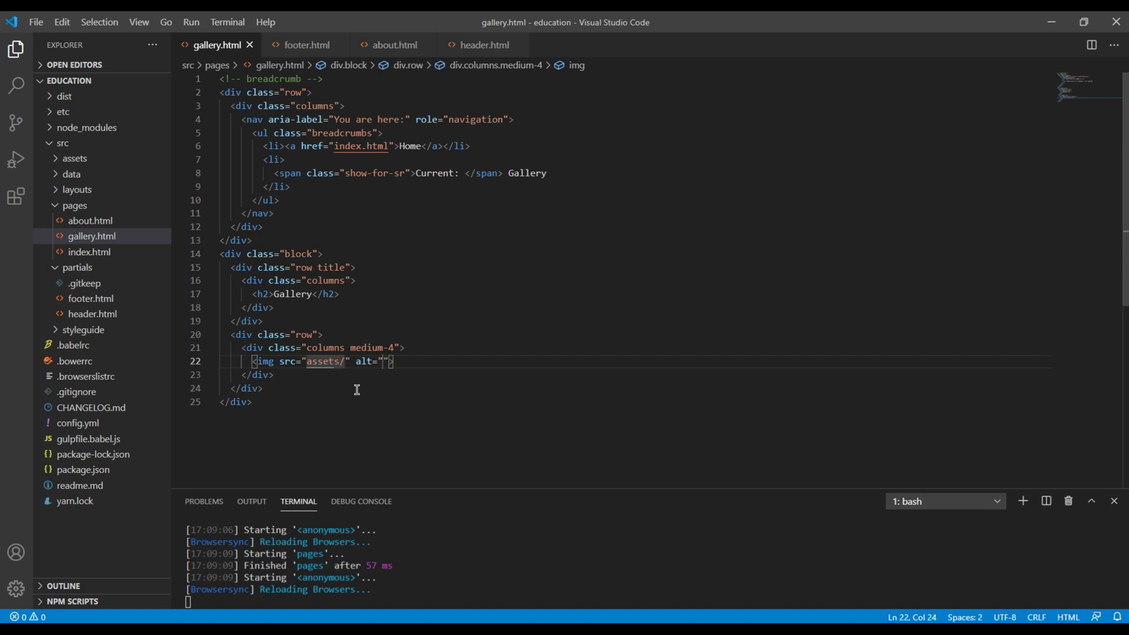
{"action": "type", "text": "img"}
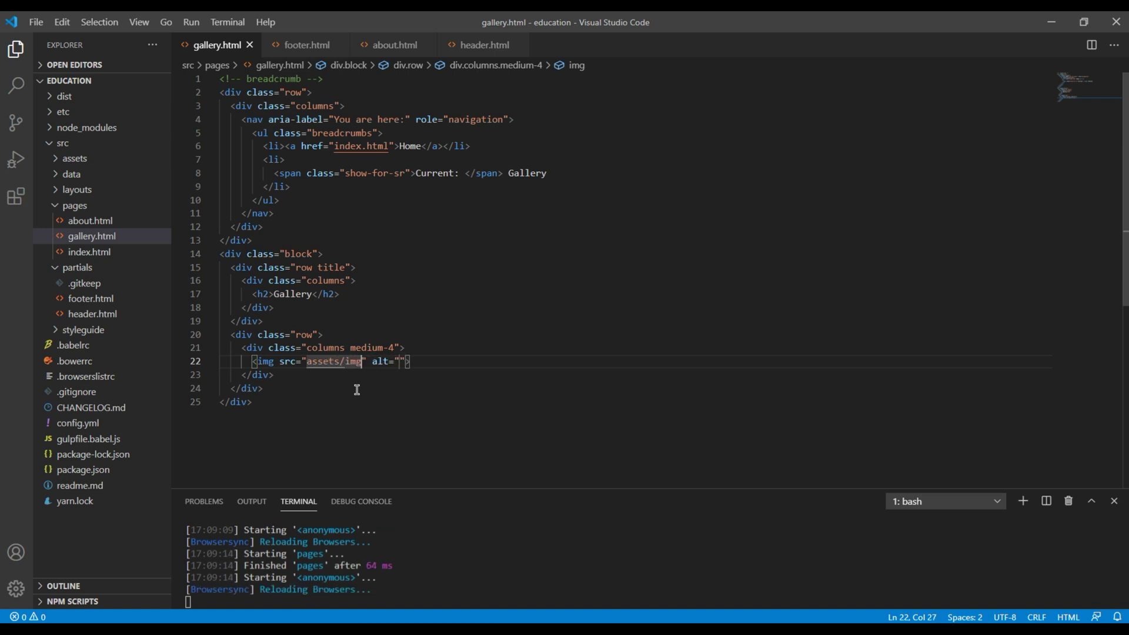
{"action": "type", "text": "/img9."}
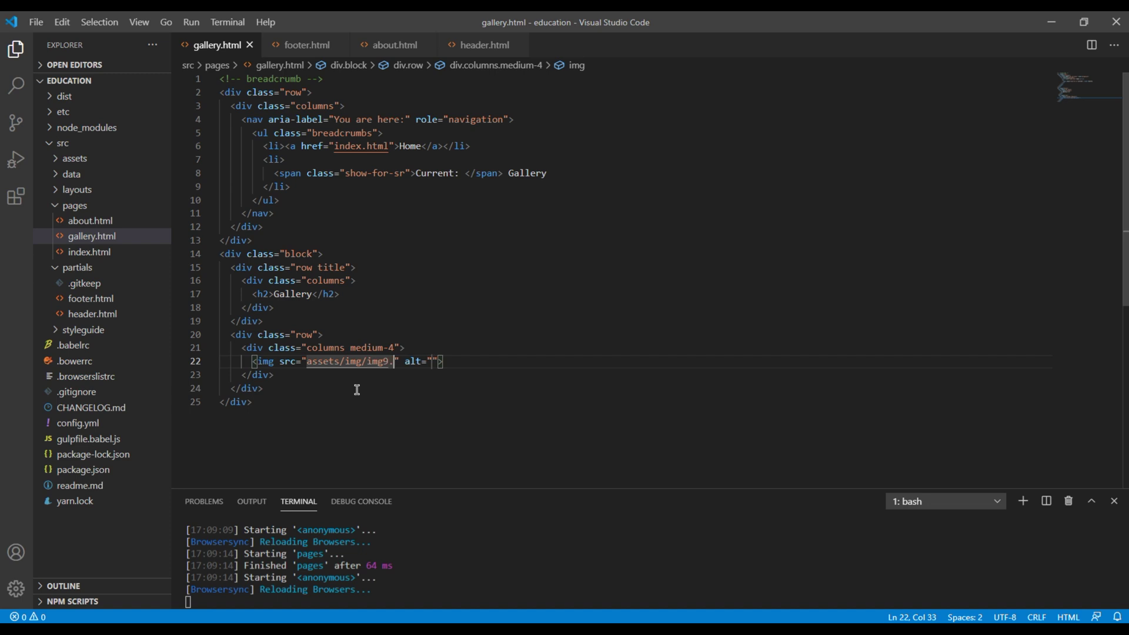
{"action": "type", "text": "jpg"}
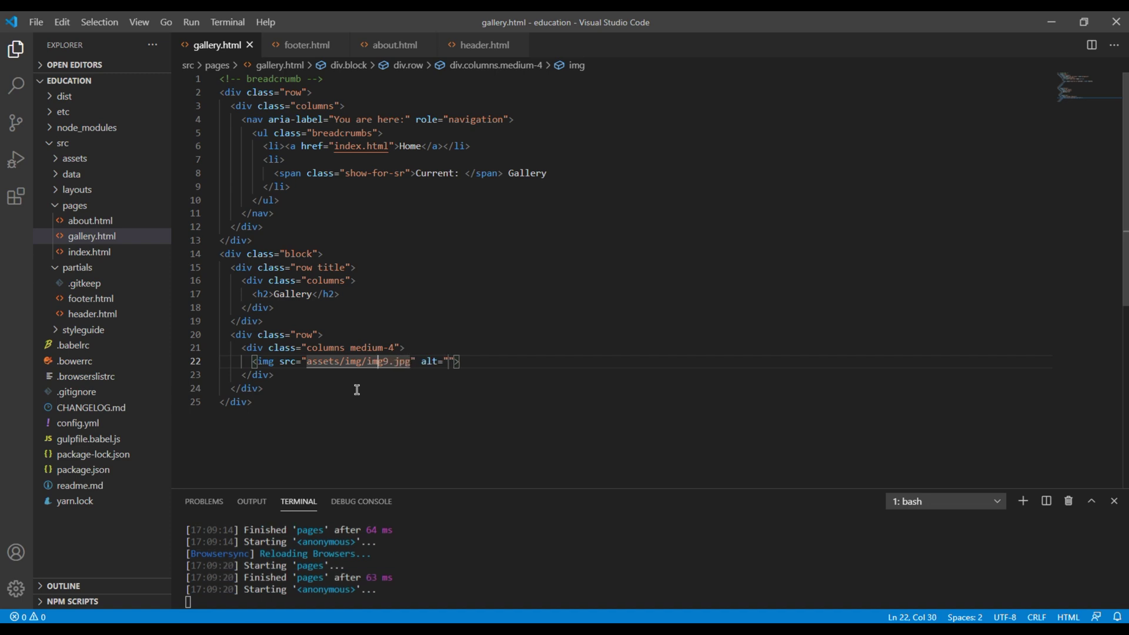
{"action": "key", "text": "ctrl+Left"}
{"action": "key", "text": "ctrl+Left"}
{"action": "key", "text": "ctrl+Left"}
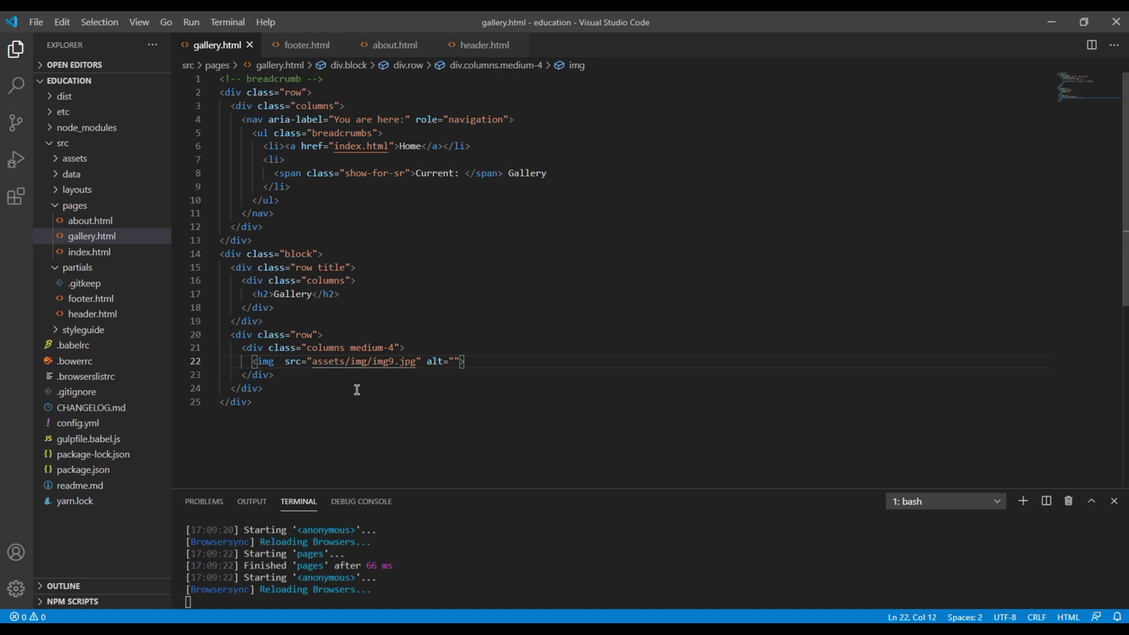
{"action": "type", "text": "cla"}
{"action": "key", "text": "Tab"}
{"action": "type", "text": "thumbnail"}
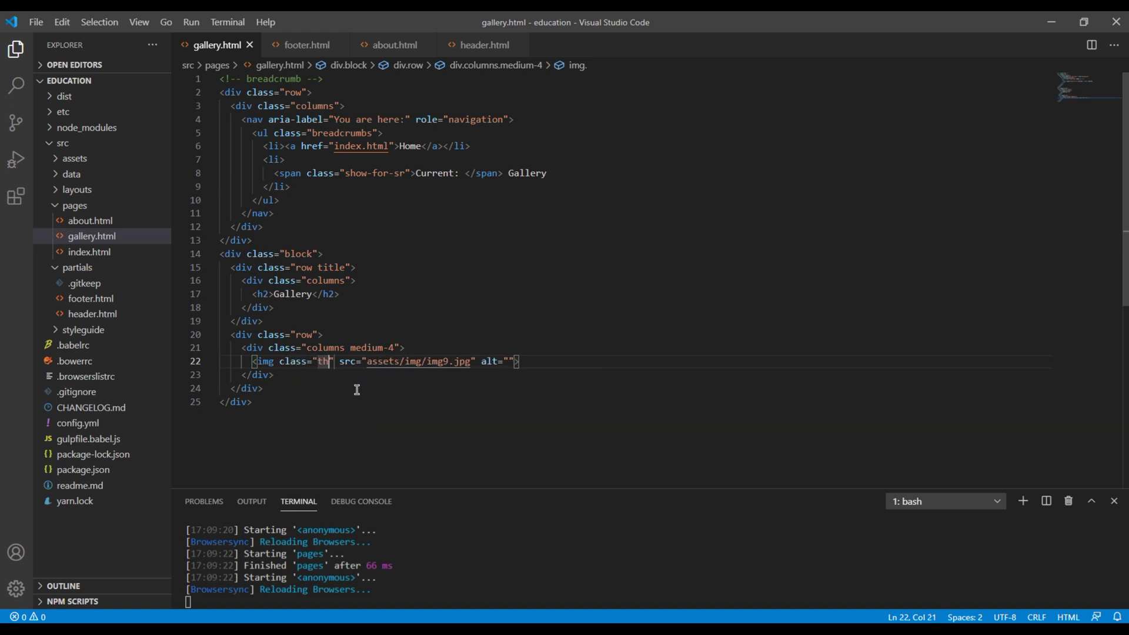
{"action": "type", "text": "l"}
{"action": "key", "text": "Down"}
{"action": "key", "text": "Down"}
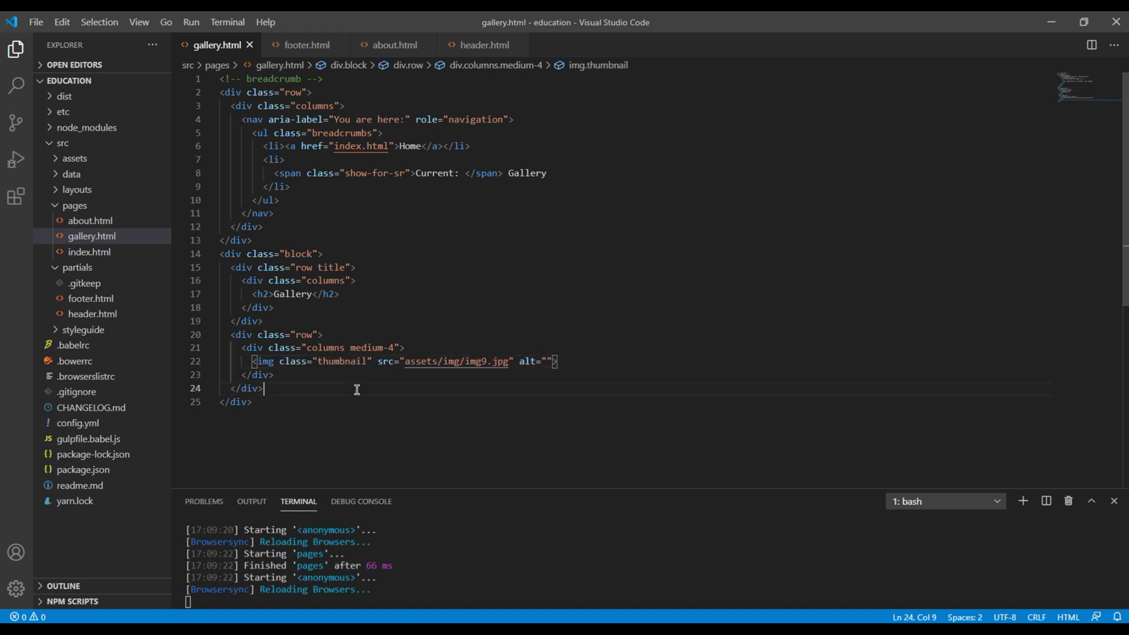
{"action": "key", "text": "ctrl+s"}
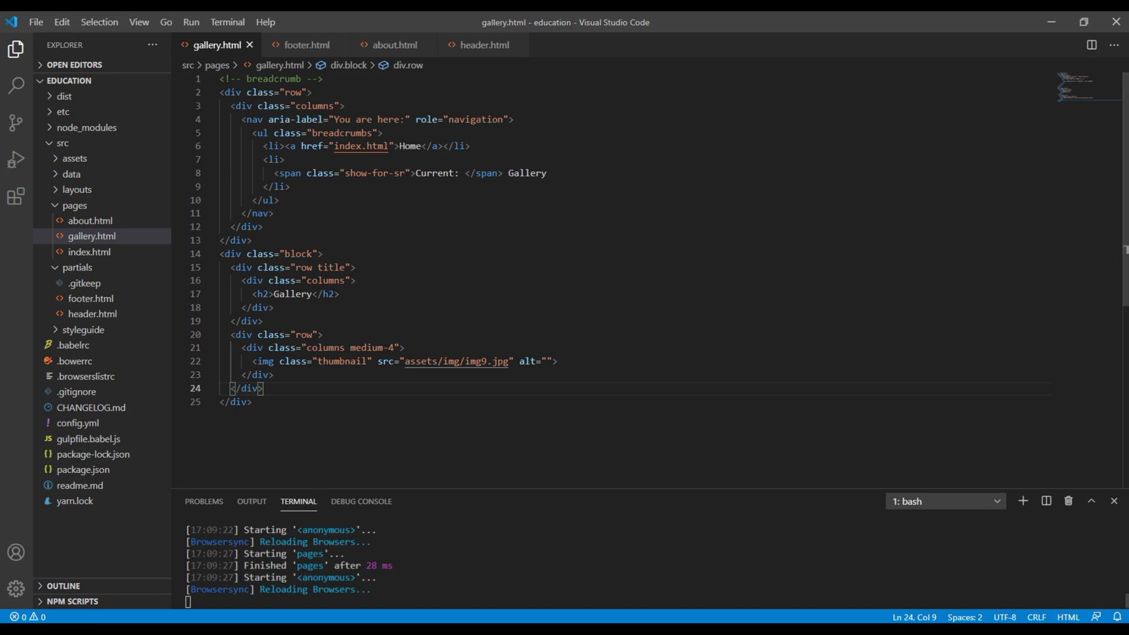
{"action": "key", "text": "alt+Tab"}
{"action": "left_click", "coordinate": [322, 20]}
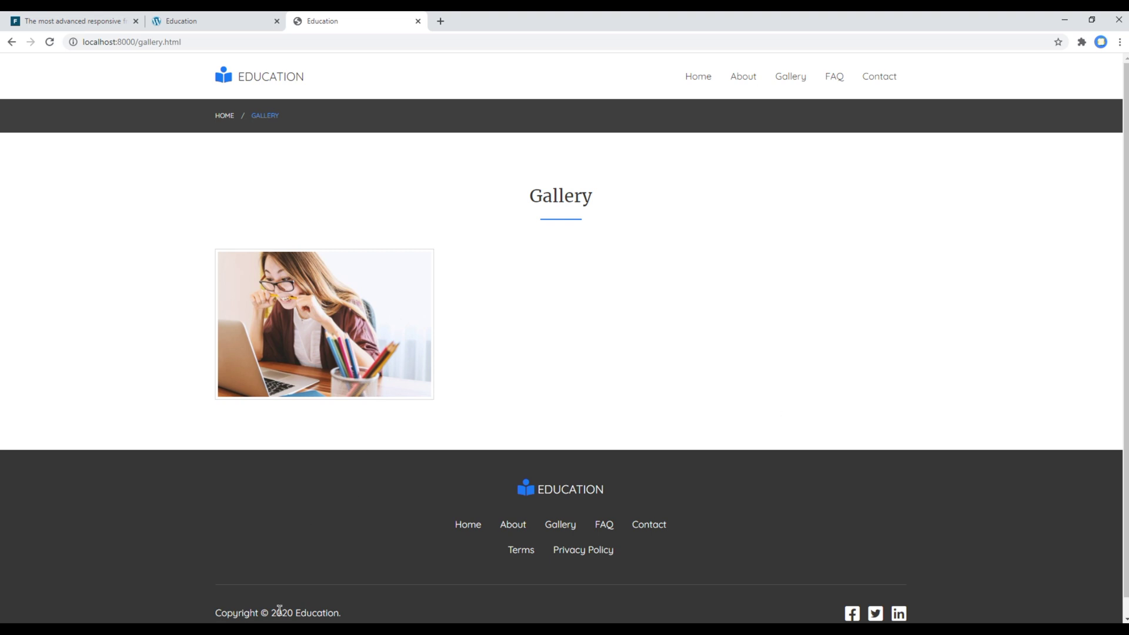
Copy the three-line thumbnail column block and paste repeated copies below it
{"action": "key", "text": "alt+Tab"}
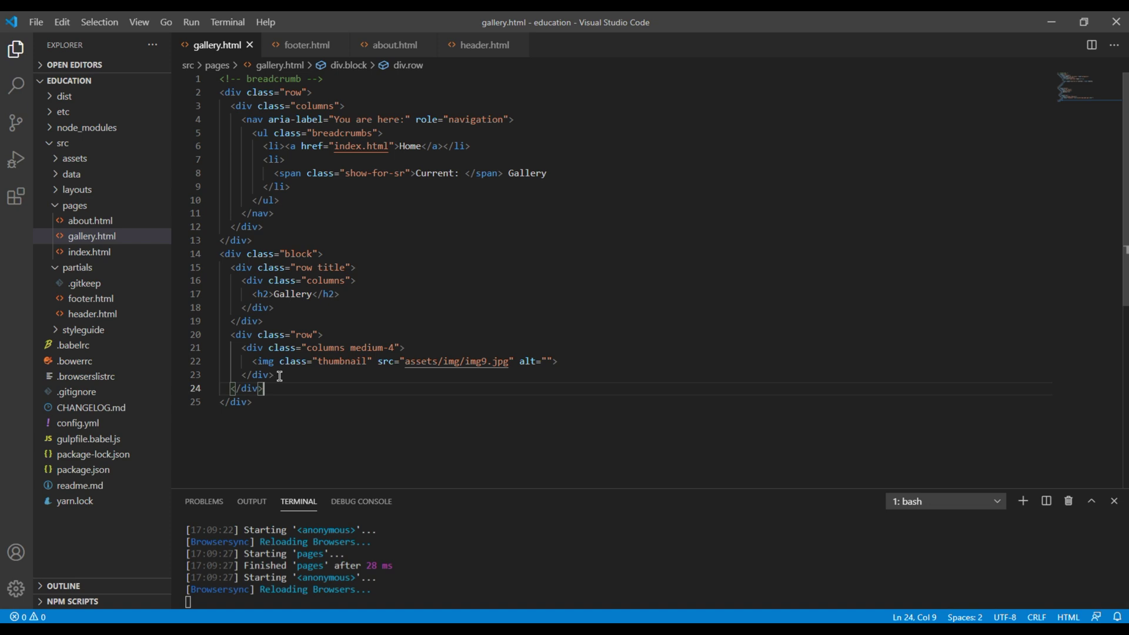
{"action": "left_click_drag", "start_coordinate": [279, 375], "coordinate": [243, 350]}
{"action": "key", "text": "ctrl+c"}
{"action": "left_click", "coordinate": [290, 374]}
{"action": "key", "text": "Return"}
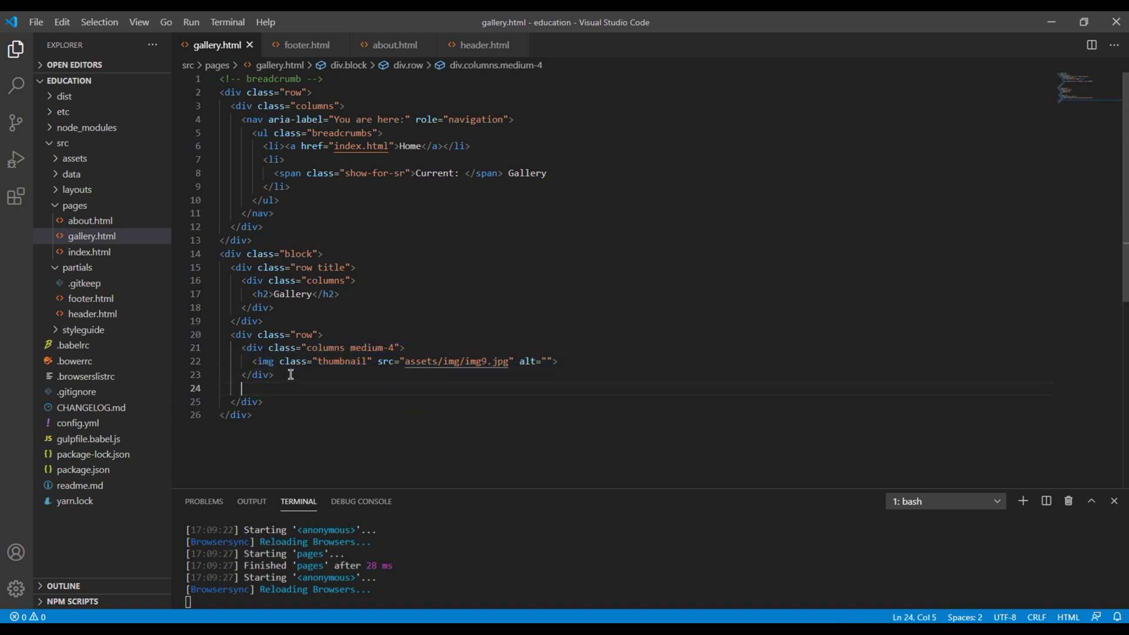
{"action": "key", "text": "ctrl+v"}
{"action": "key", "text": "Return"}
{"action": "key", "text": "ctrl+v"}
{"action": "key", "text": "Return"}
{"action": "key", "text": "ctrl+v"}
{"action": "key", "text": "Return"}
{"action": "key", "text": "ctrl+v"}
{"action": "key", "text": "Return"}
{"action": "key", "text": "ctrl+v"}
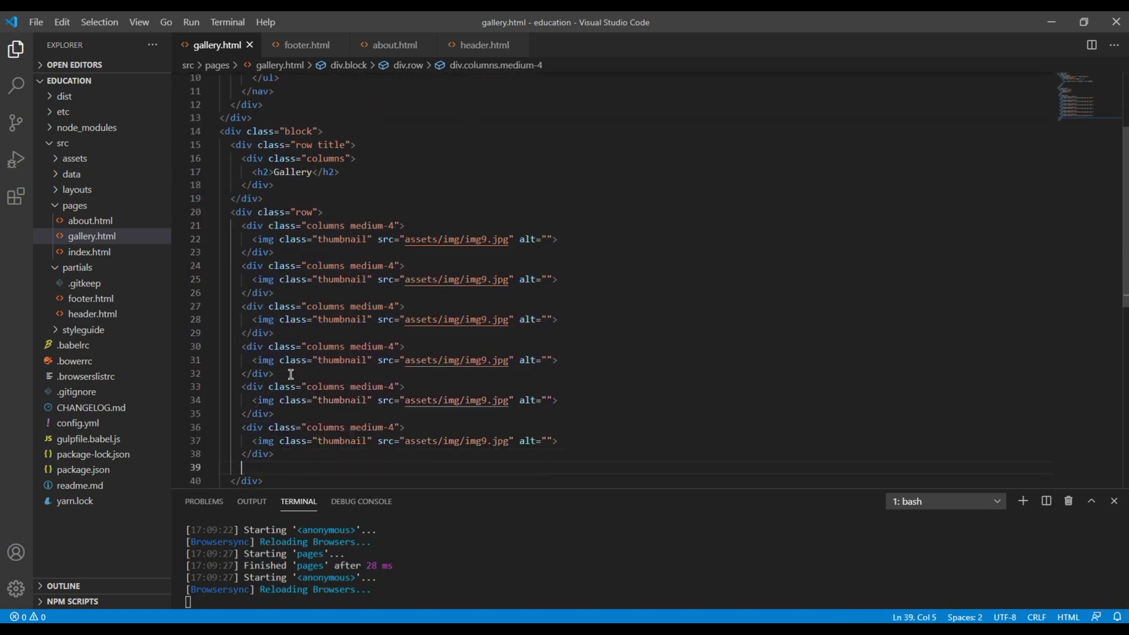
{"action": "key", "text": "Return"}
{"action": "key", "text": "ctrl+v"}
{"action": "key", "text": "ctrl+v"}
{"action": "key", "text": "Return"}
{"action": "key", "text": "ctrl+v"}
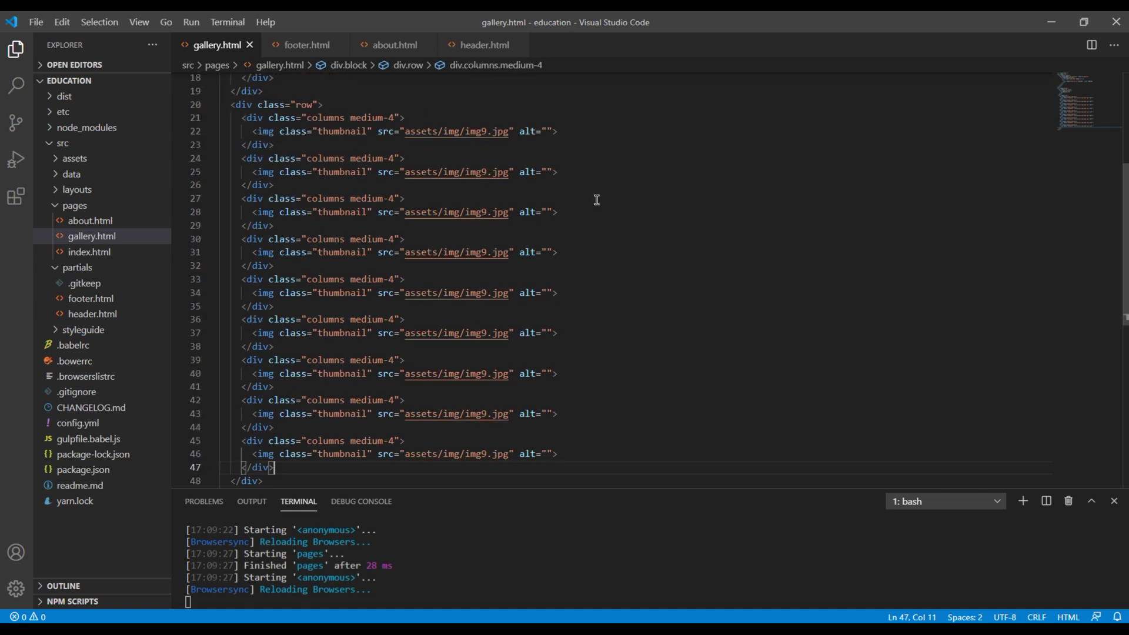
Renumber the second through fifth thumbnails to img10.jpg through img13.jpg
{"action": "left_click", "coordinate": [486, 172]}
{"action": "key", "text": "BackSpace"}
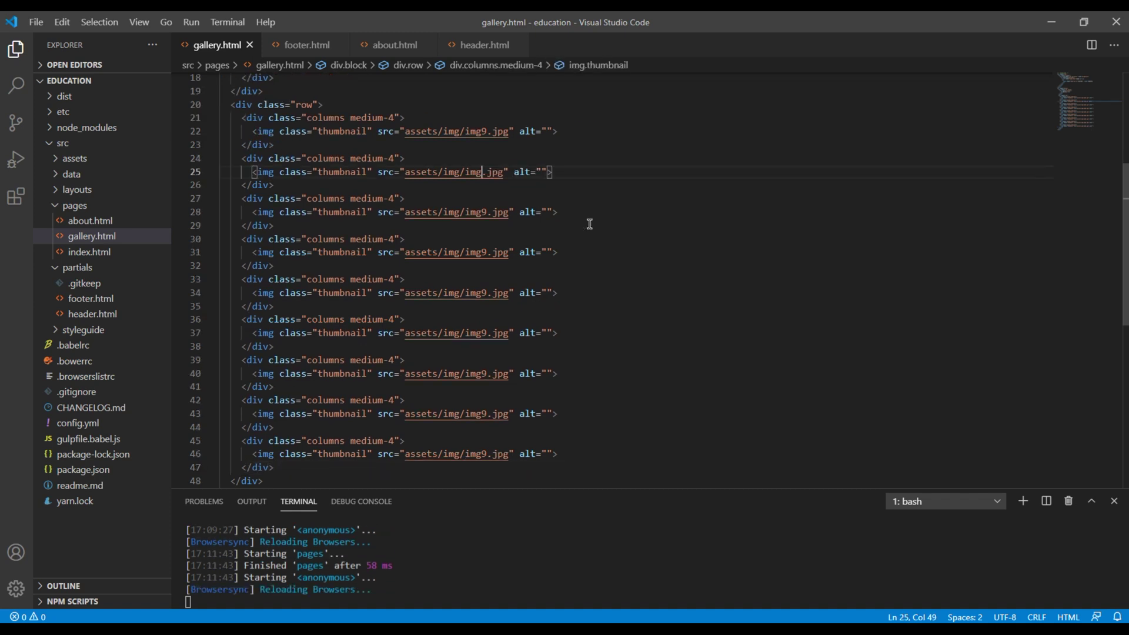
{"action": "type", "text": "10"}
{"action": "left_click", "coordinate": [486, 211]}
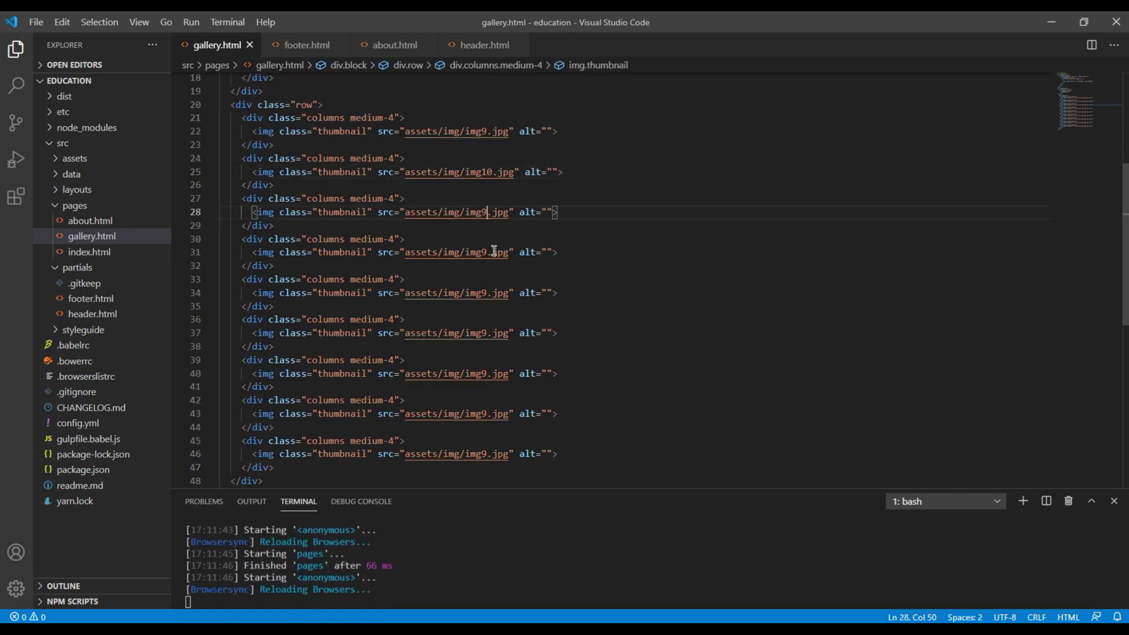
{"action": "key", "text": "BackSpace"}
{"action": "type", "text": "11"}
{"action": "left_click", "coordinate": [494, 251]}
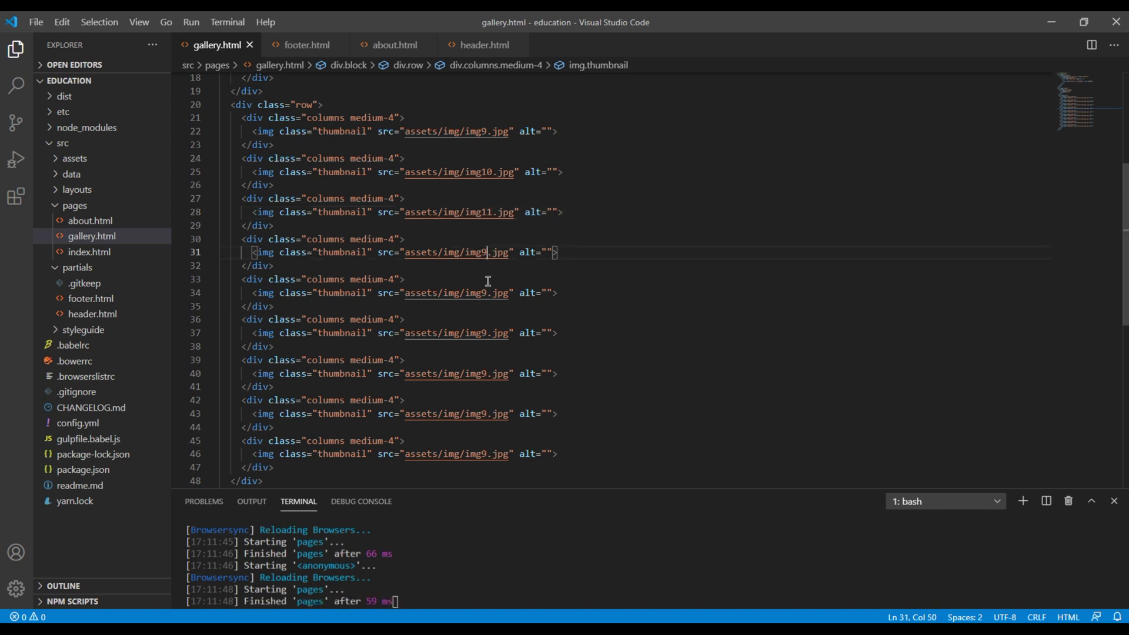
{"action": "type", "text": "12"}
{"action": "left_click", "coordinate": [487, 292]}
{"action": "key", "text": "ctrl+s"}
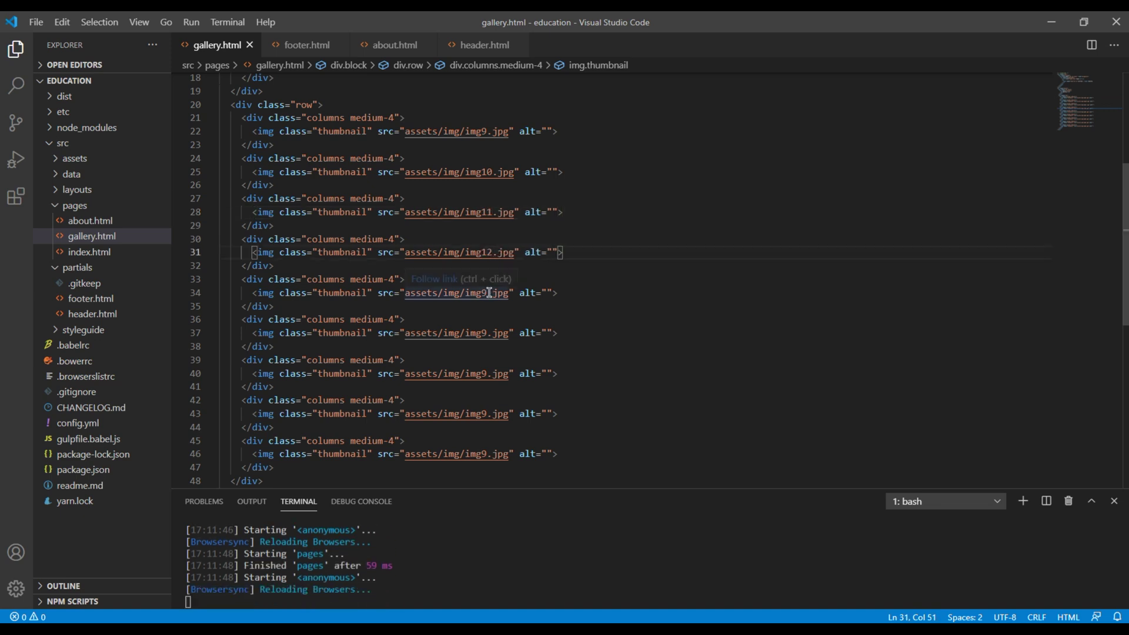
{"action": "key", "text": "BackSpace"}
{"action": "type", "text": "13"}
{"action": "key", "text": "ctrl+s"}
Renumber the sixth through ninth thumbnails to img14.jpg through img17.jpg, saving each
{"action": "left_click", "coordinate": [487, 333]}
{"action": "key", "text": "BackSpace"}
{"action": "type", "text": "14"}
{"action": "key", "text": "ctrl+s"}
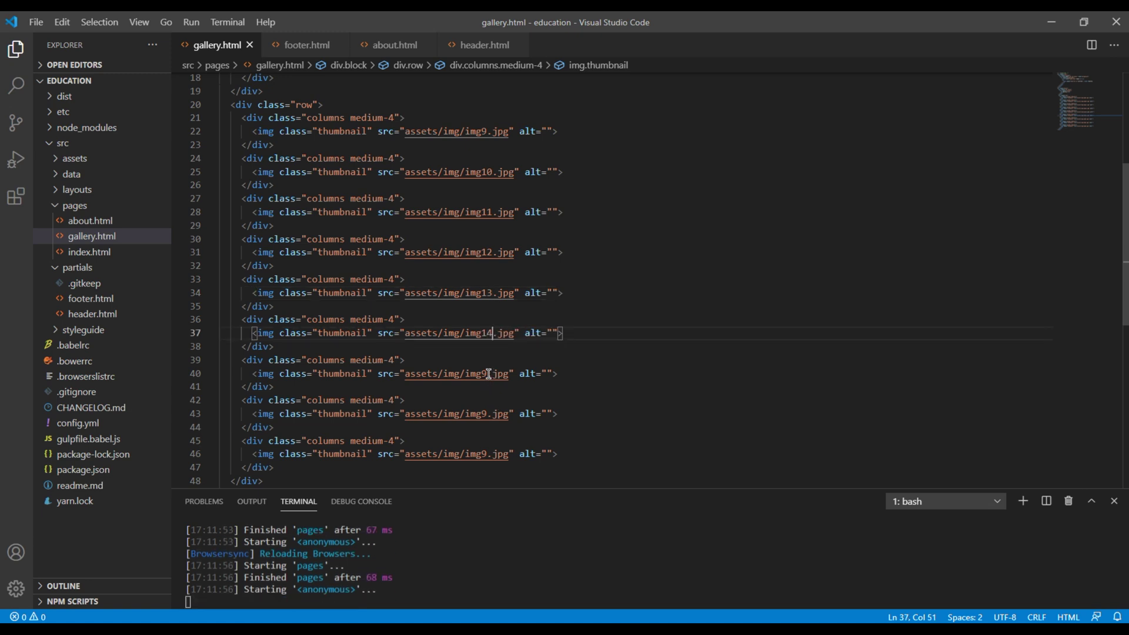
{"action": "left_click", "coordinate": [488, 373]}
{"action": "key", "text": "BackSpace"}
{"action": "type", "text": "15"}
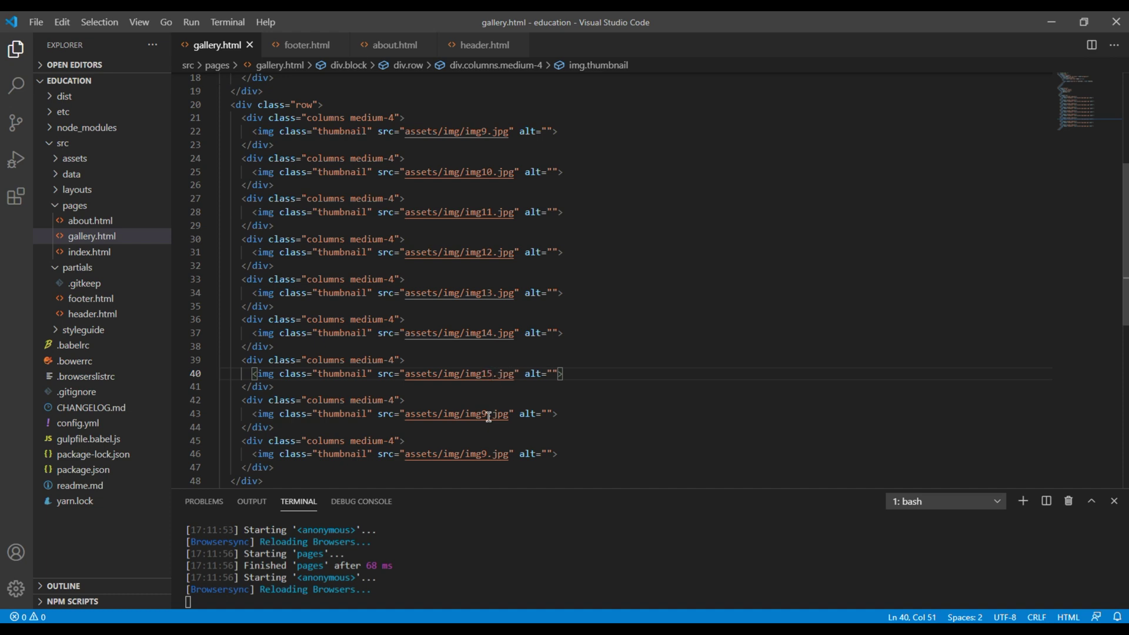
{"action": "key", "text": "ctrl+s"}
{"action": "left_click", "coordinate": [488, 415]}
{"action": "key", "text": "BackSpace"}
{"action": "type", "text": "16"}
{"action": "key", "text": "ctrl+s"}
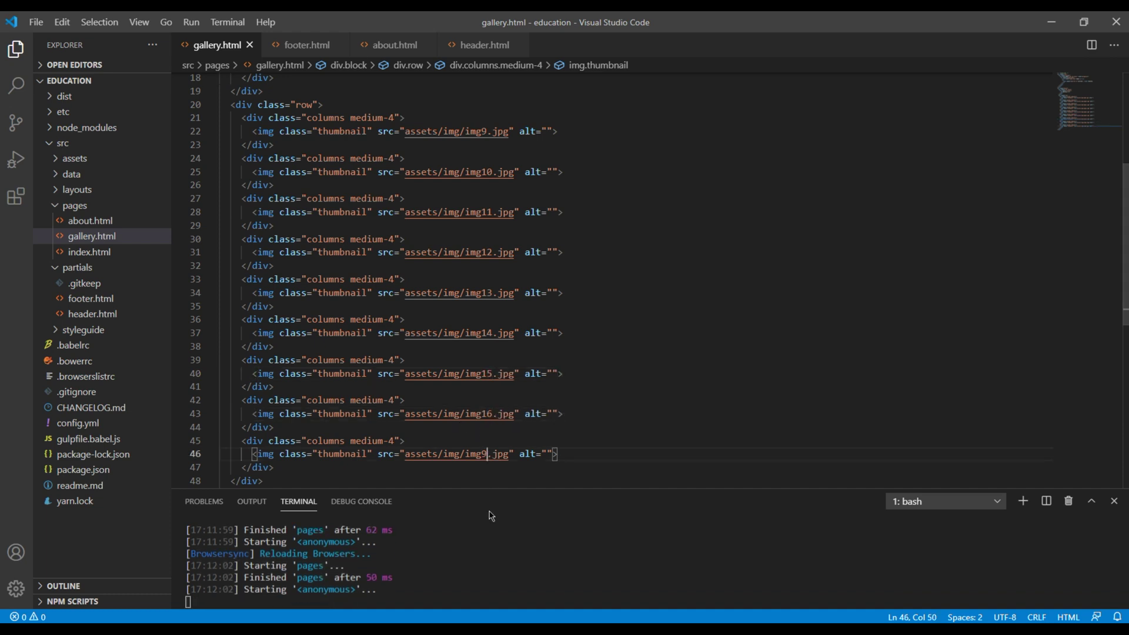
{"action": "left_click", "coordinate": [488, 455]}
{"action": "key", "text": "BackSpace"}
{"action": "type", "text": "17"}
{"action": "key", "text": "ctrl+s"}
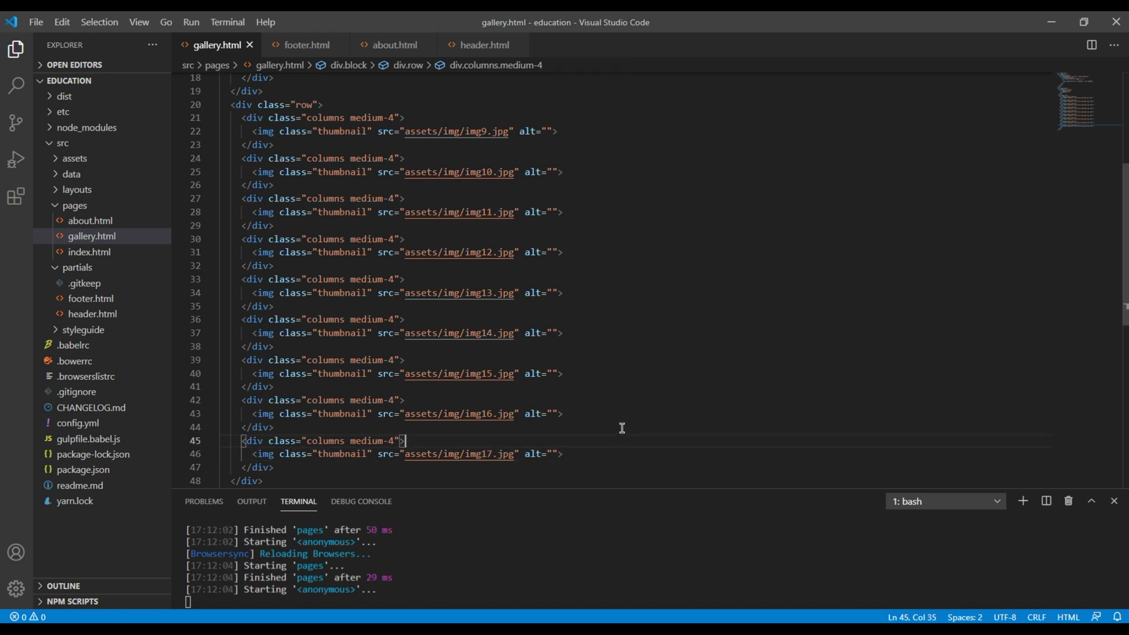
{"action": "left_click", "coordinate": [624, 441]}
{"action": "scroll", "coordinate": [623, 397], "scroll_direction": "down", "scroll_amount": 3}
Compare the local nine-image grid with the demo gallery's pagination, then open get.foundation
{"action": "key", "text": "alt+Tab"}
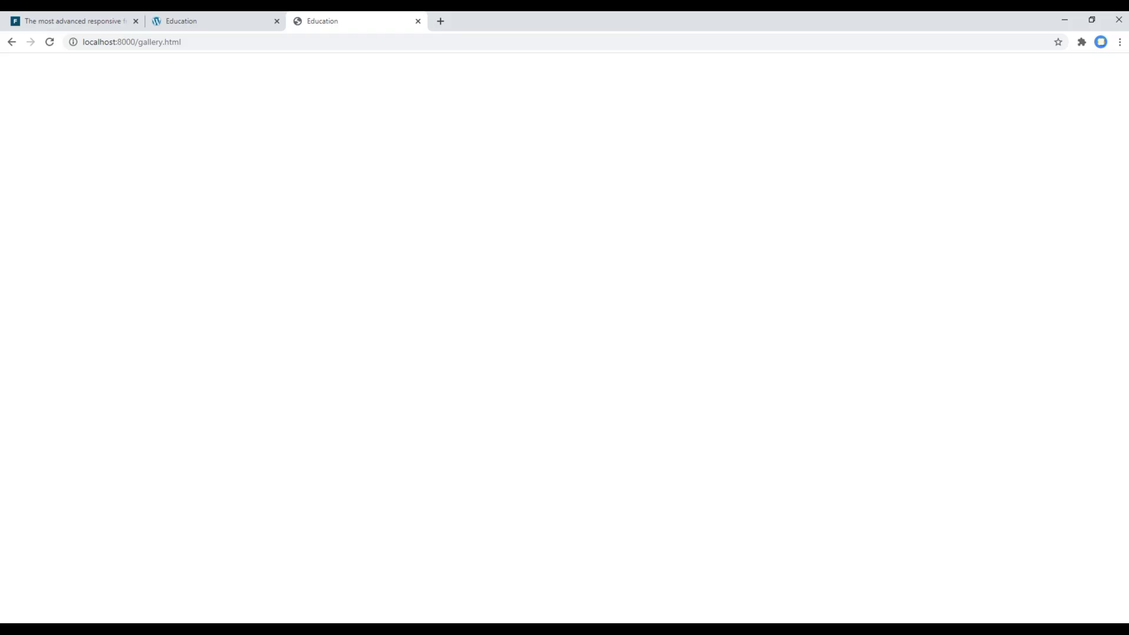
{"action": "scroll", "coordinate": [349, 419], "scroll_direction": "down", "scroll_amount": 5}
{"action": "scroll", "coordinate": [348, 420], "scroll_direction": "up", "scroll_amount": 3}
{"action": "scroll", "coordinate": [348, 397], "scroll_direction": "up", "scroll_amount": 5}
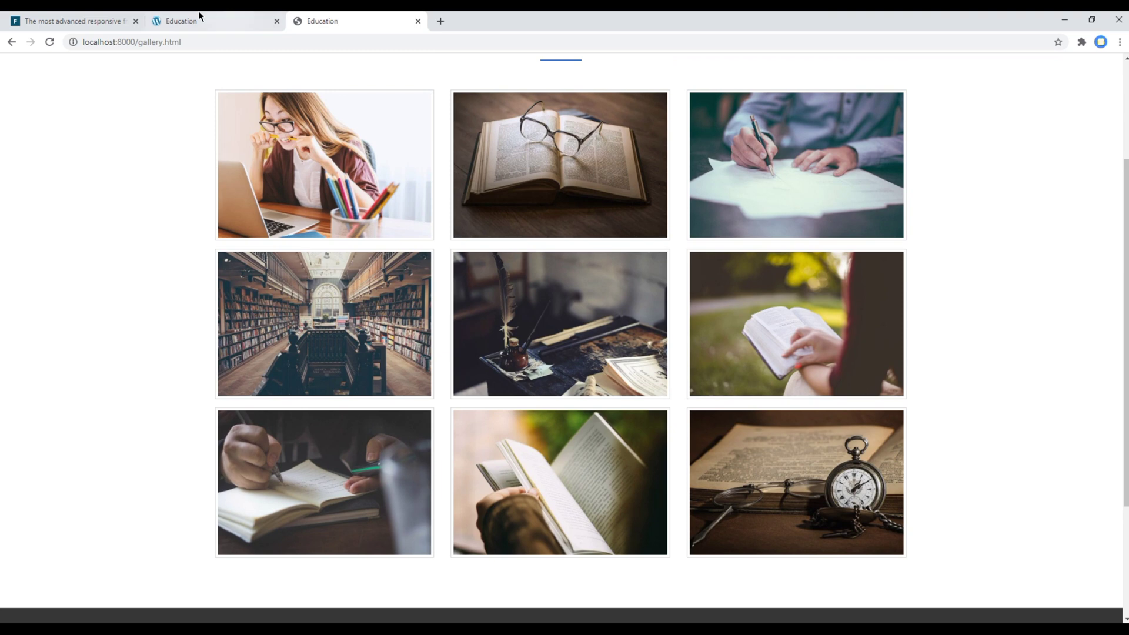
{"action": "left_click", "coordinate": [182, 21]}
{"action": "scroll", "coordinate": [493, 327], "scroll_direction": "down", "scroll_amount": 2}
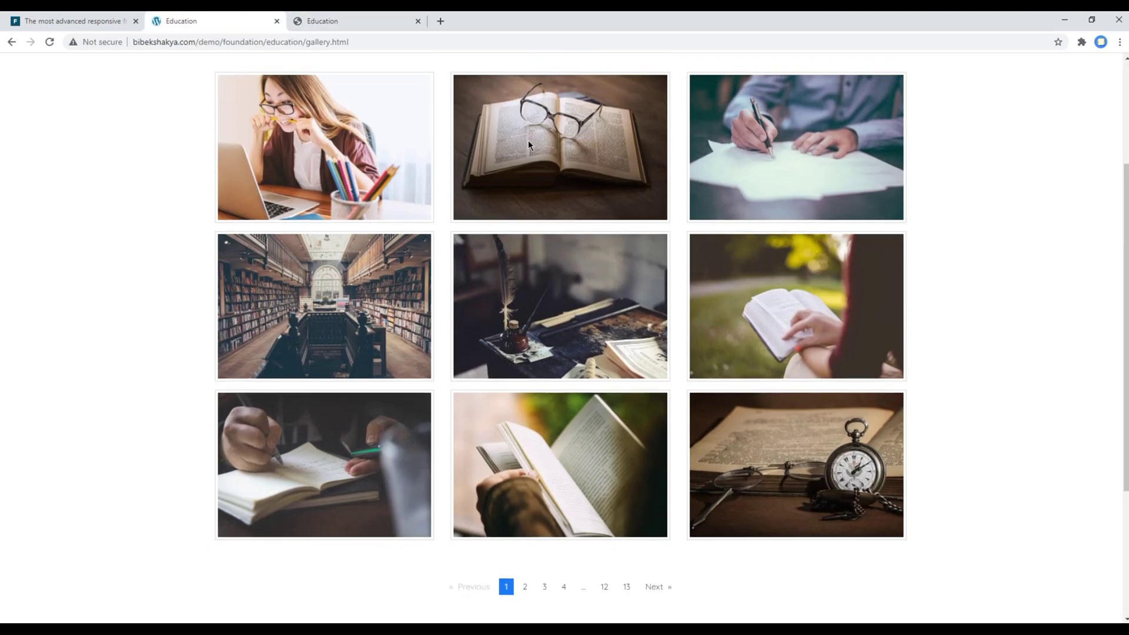
{"action": "scroll", "coordinate": [572, 237], "scroll_direction": "up", "scroll_amount": 2}
{"action": "left_click", "coordinate": [358, 20]}
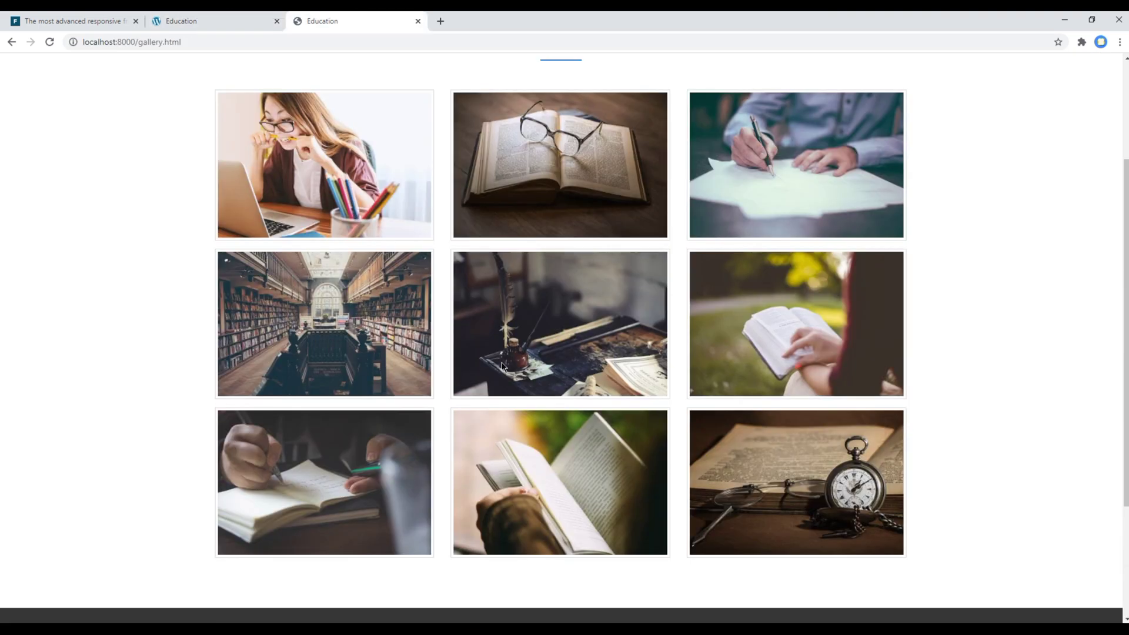
{"action": "left_click", "coordinate": [214, 16]}
{"action": "scroll", "coordinate": [535, 354], "scroll_direction": "down", "scroll_amount": 3}
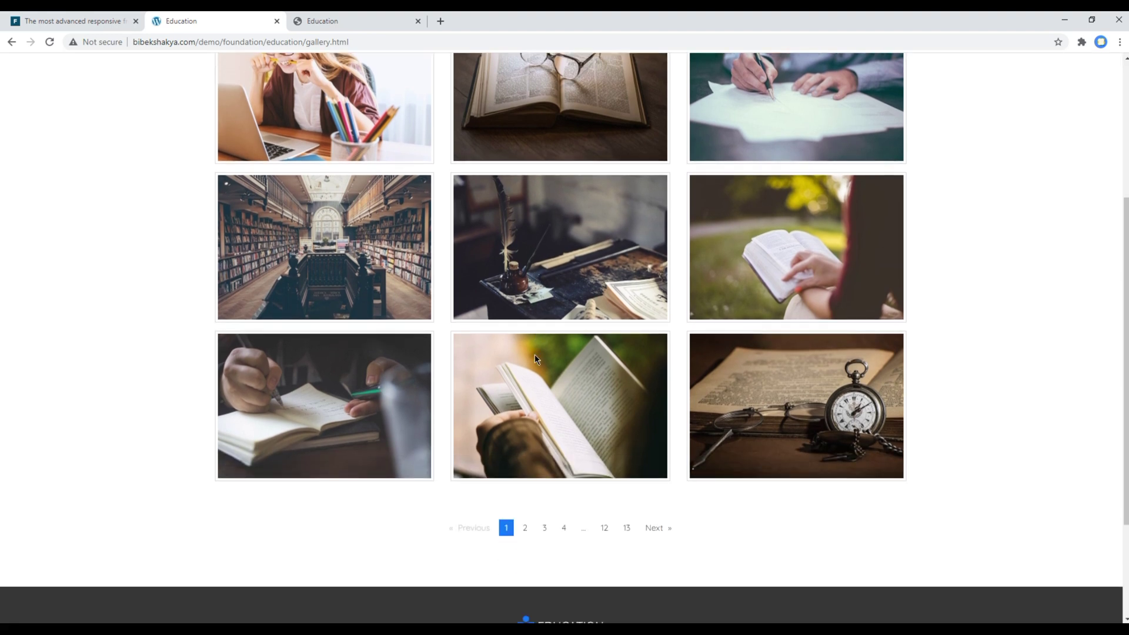
{"action": "left_click", "coordinate": [354, 21]}
{"action": "scroll", "coordinate": [598, 403], "scroll_direction": "down", "scroll_amount": 3}
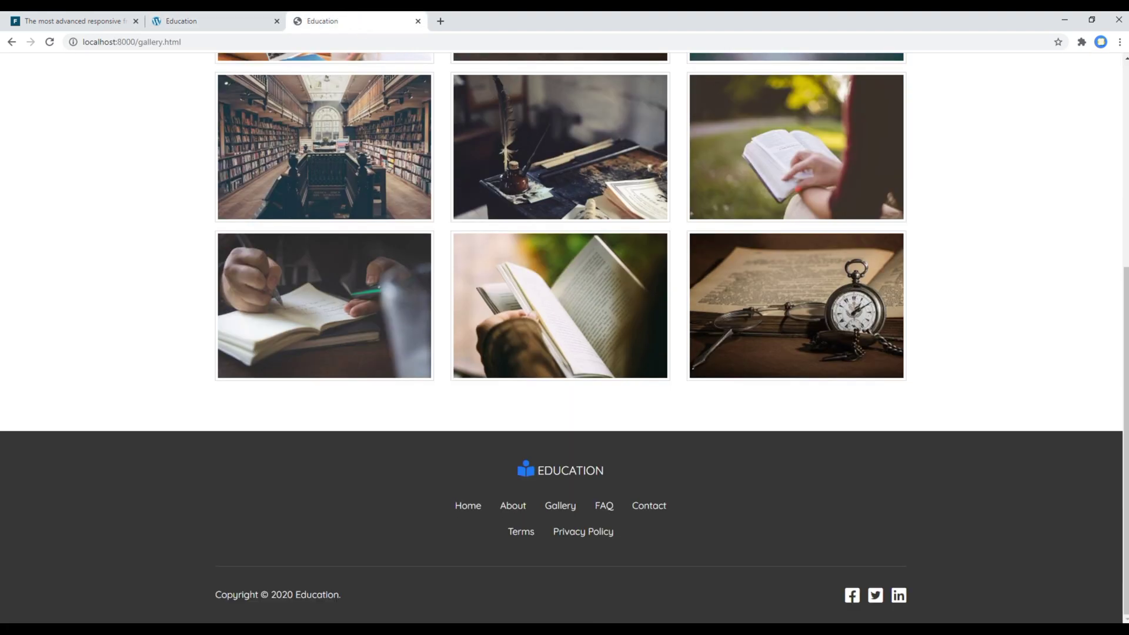
{"action": "left_click", "coordinate": [214, 21]}
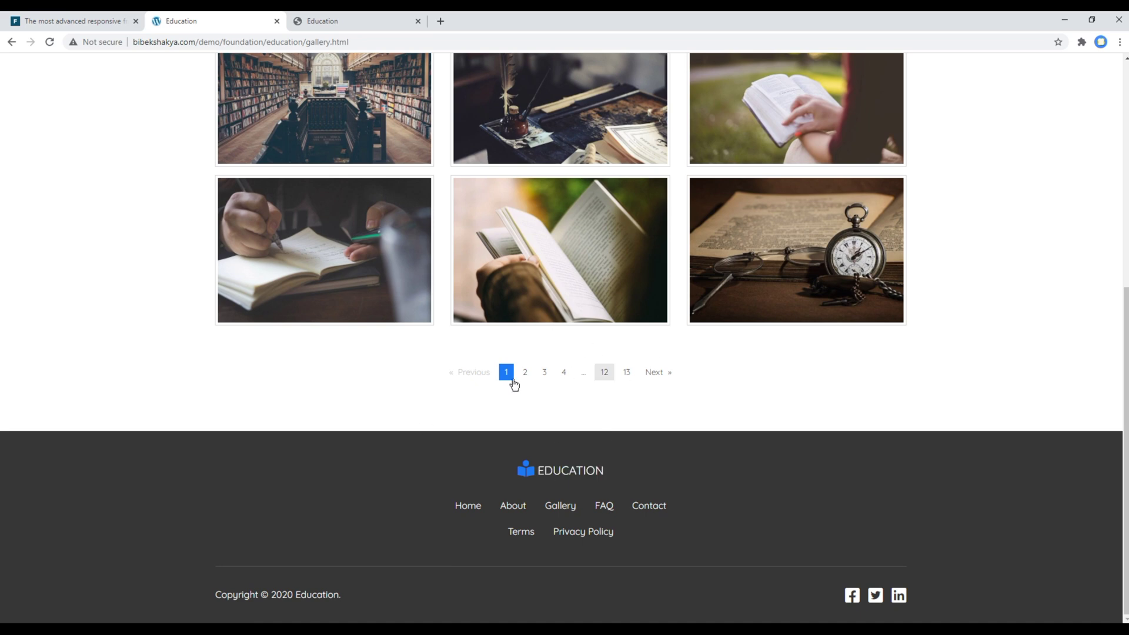
{"action": "left_click", "coordinate": [102, 16]}
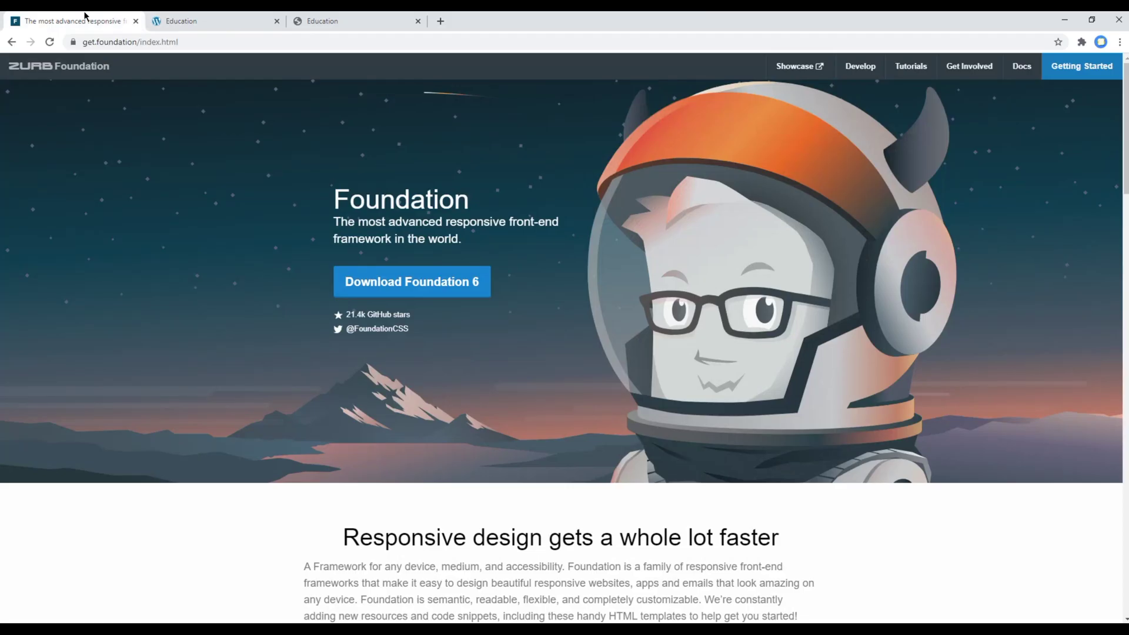
{"action": "mouse_move", "coordinate": [1081, 66]}
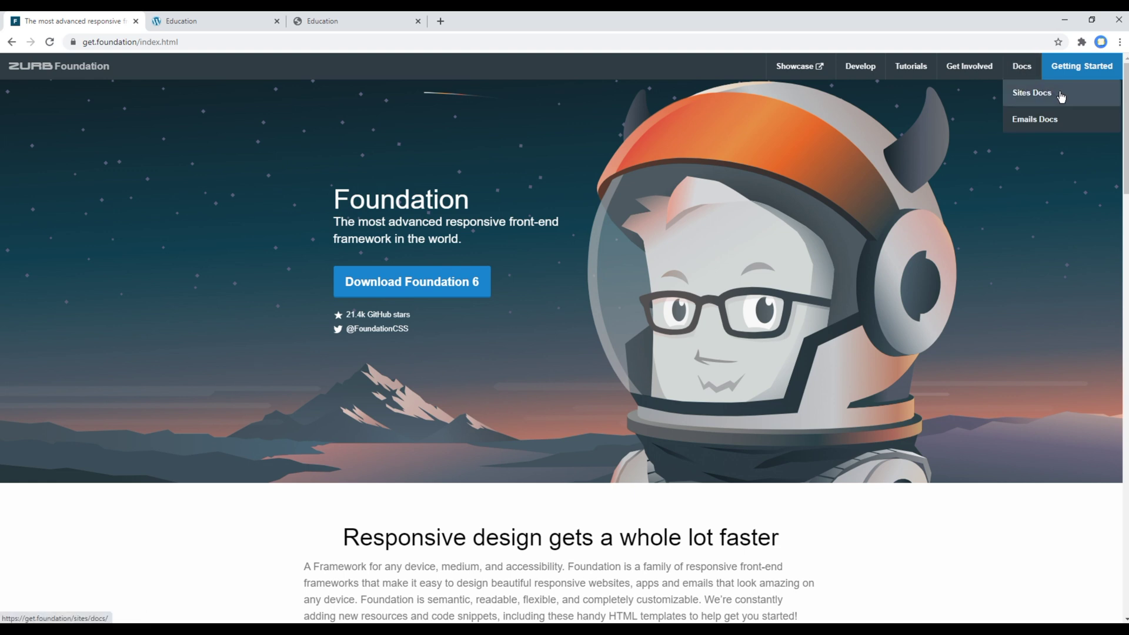
Copy the Centered example code from Foundation's Navigation > Pagination docs
{"action": "left_click", "coordinate": [1061, 96]}
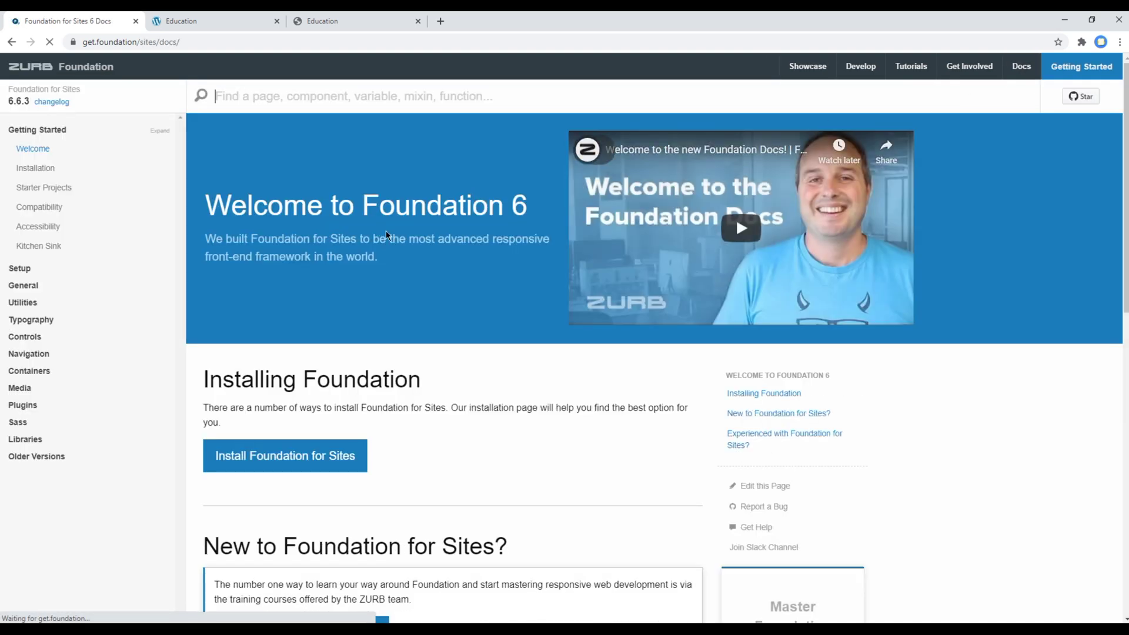
{"action": "left_click", "coordinate": [29, 353]}
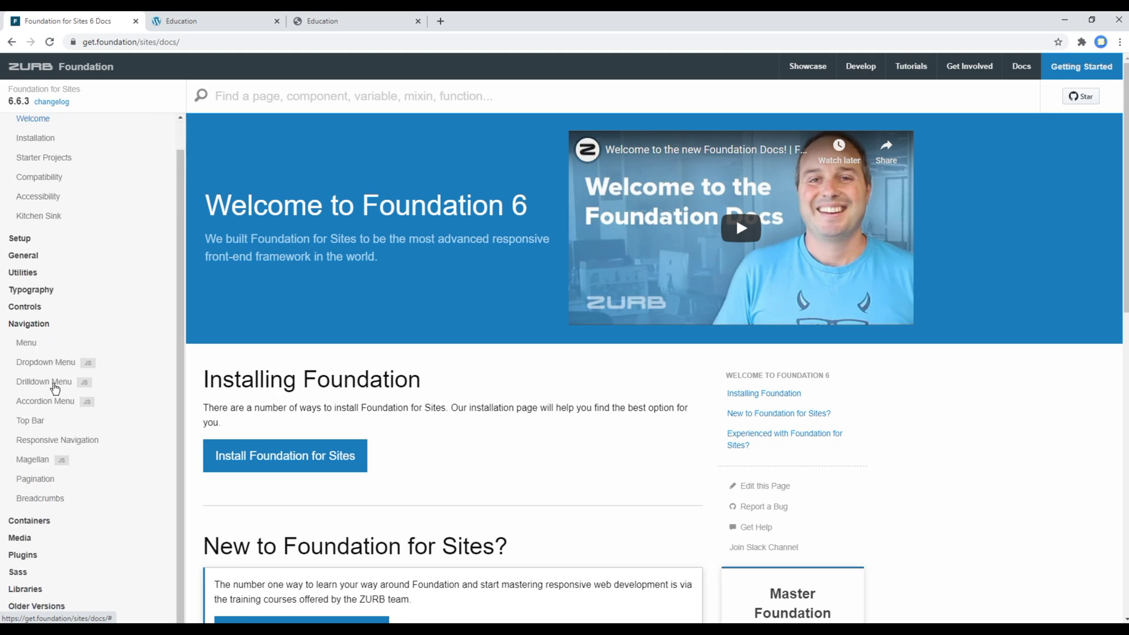
{"action": "left_click", "coordinate": [36, 478]}
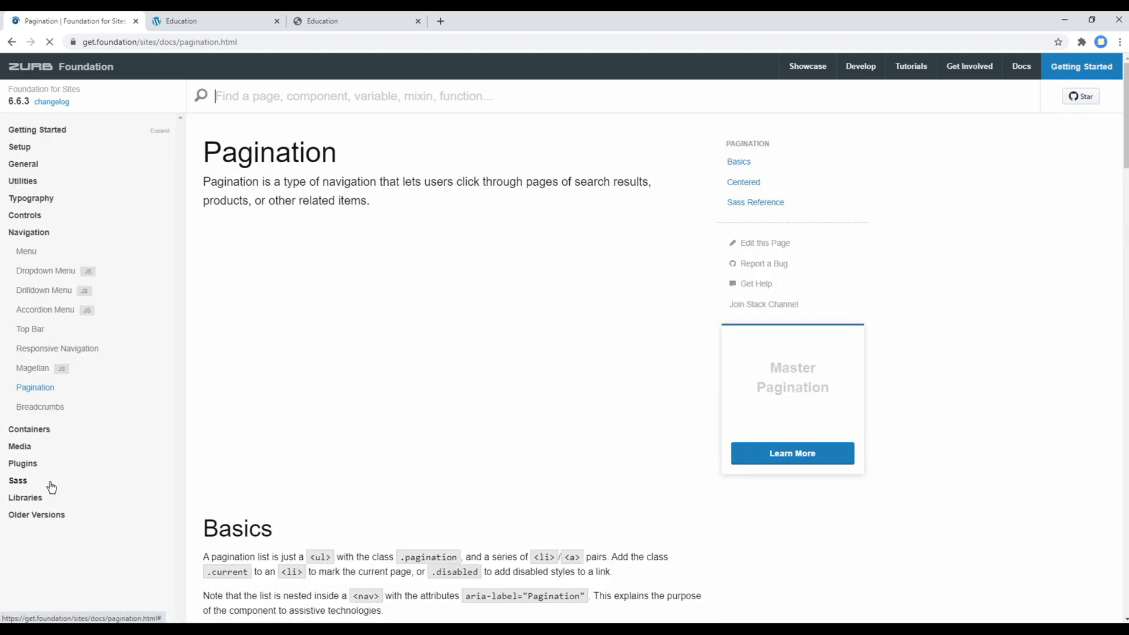
{"action": "left_click", "coordinate": [213, 20]}
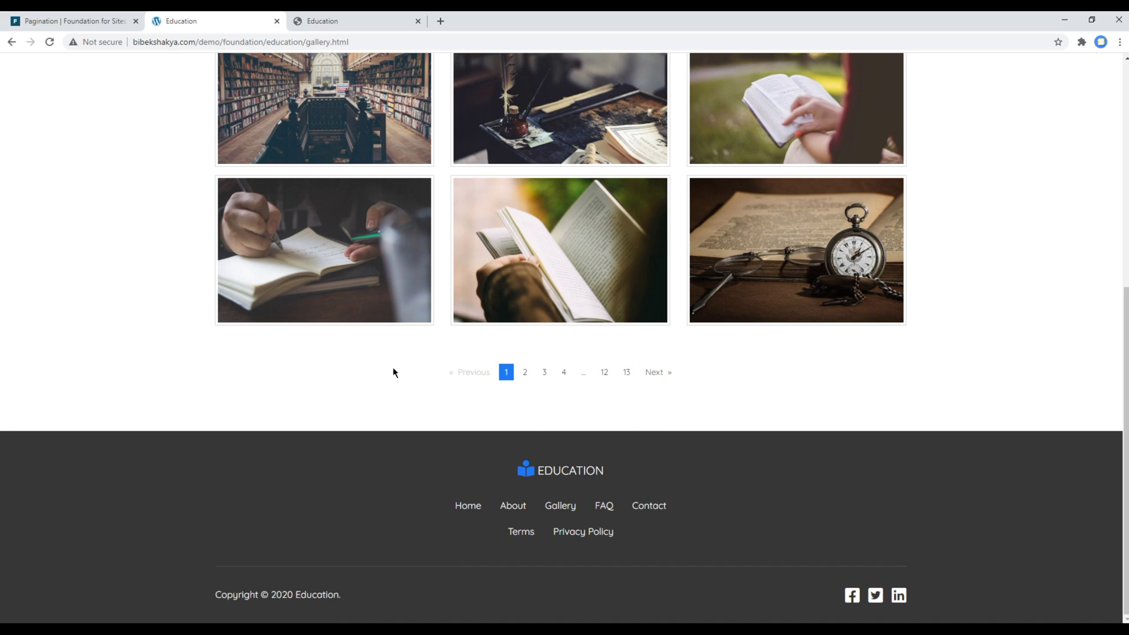
{"action": "left_click", "coordinate": [71, 20]}
{"action": "scroll", "coordinate": [348, 313], "scroll_direction": "down", "scroll_amount": 5}
{"action": "scroll", "coordinate": [348, 312], "scroll_direction": "down", "scroll_amount": 5}
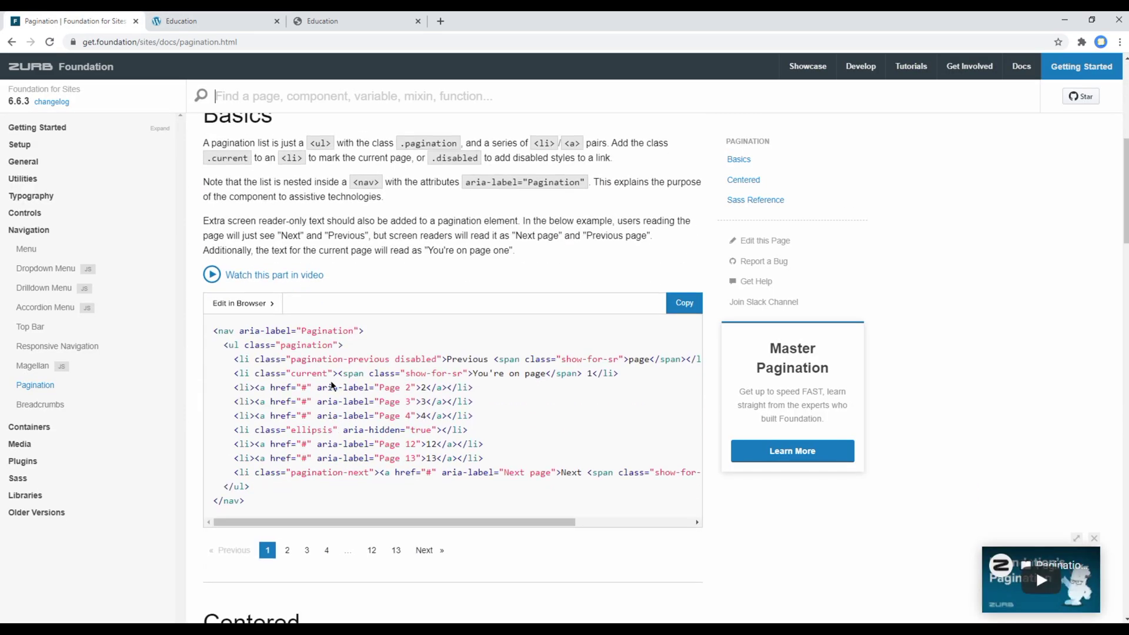
{"action": "scroll", "coordinate": [327, 391], "scroll_direction": "down", "scroll_amount": 5}
{"action": "scroll", "coordinate": [327, 392], "scroll_direction": "down", "scroll_amount": 3}
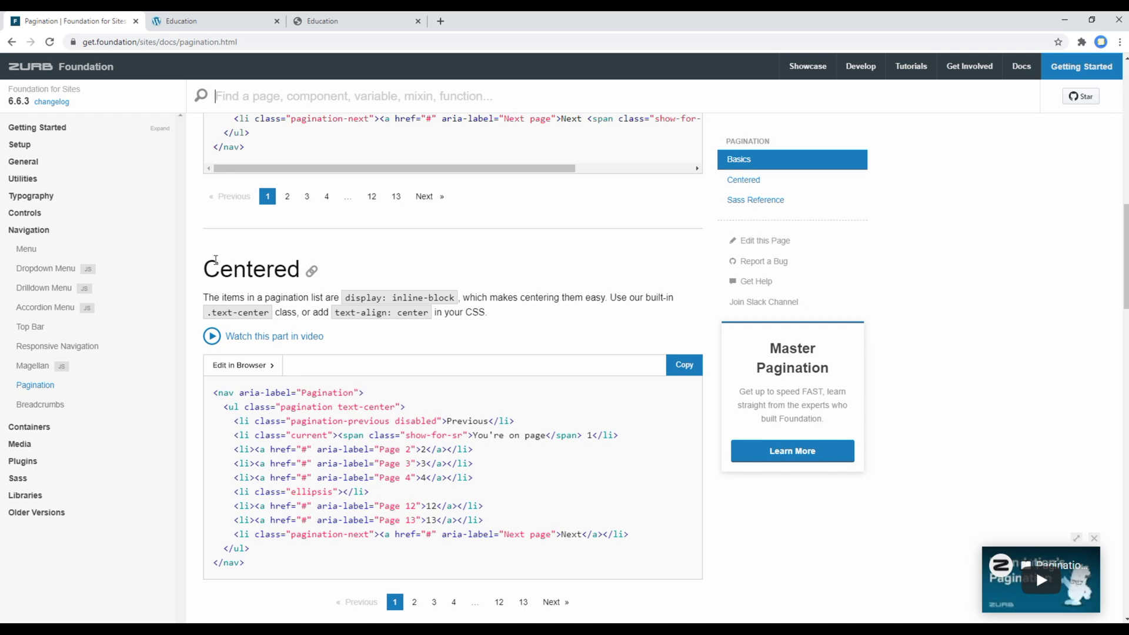
{"action": "double_click", "coordinate": [238, 269]}
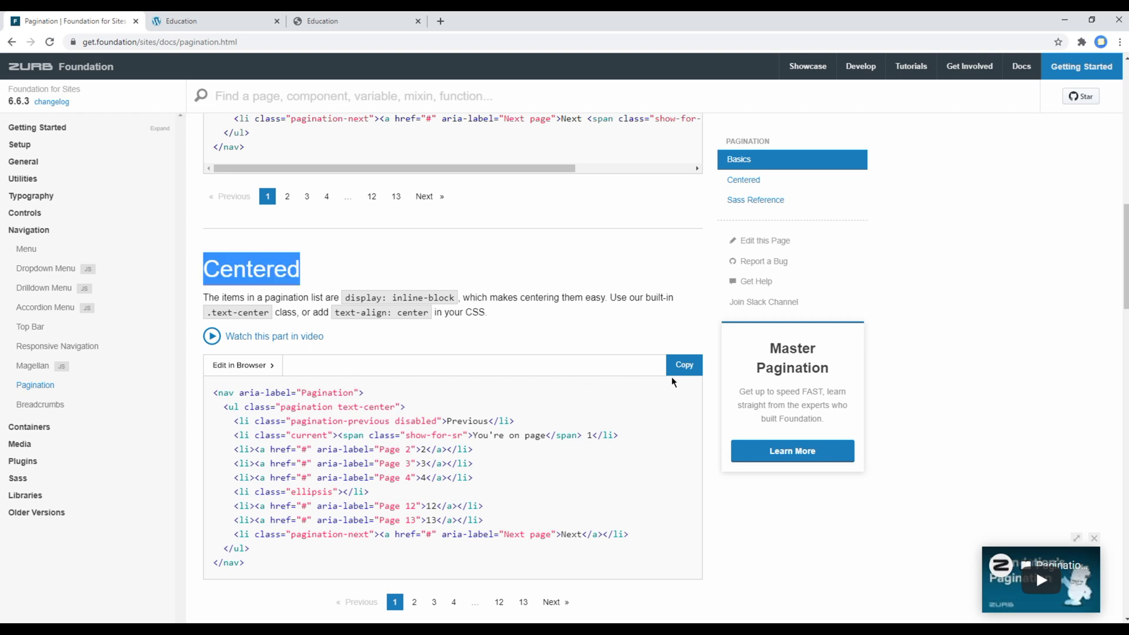
{"action": "left_click", "coordinate": [684, 364]}
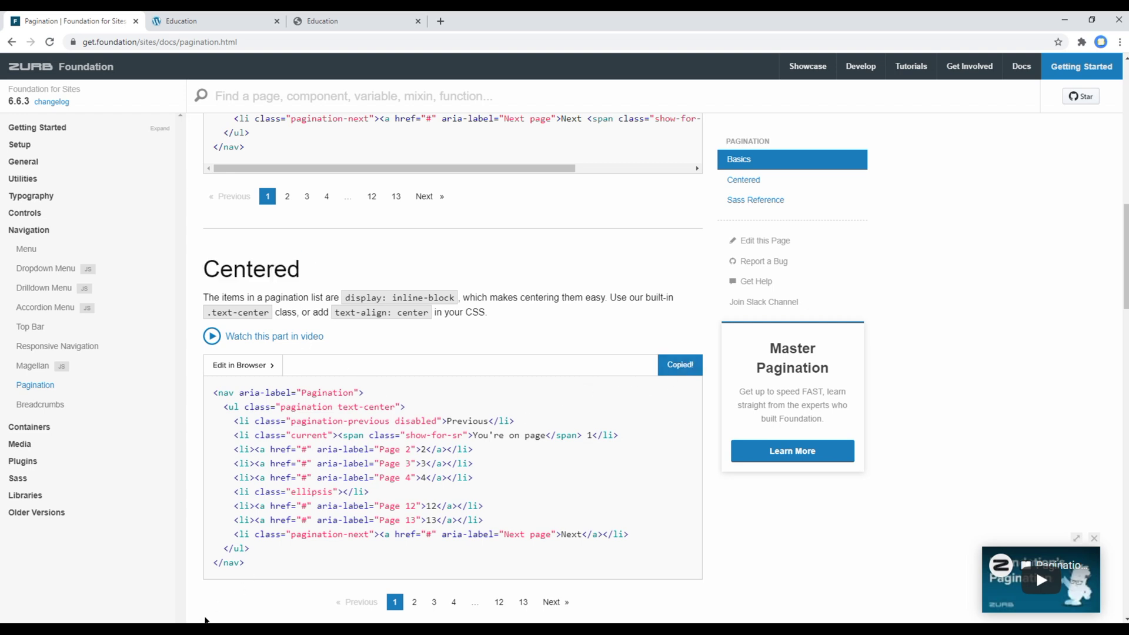
{"action": "key", "text": "alt+Tab"}
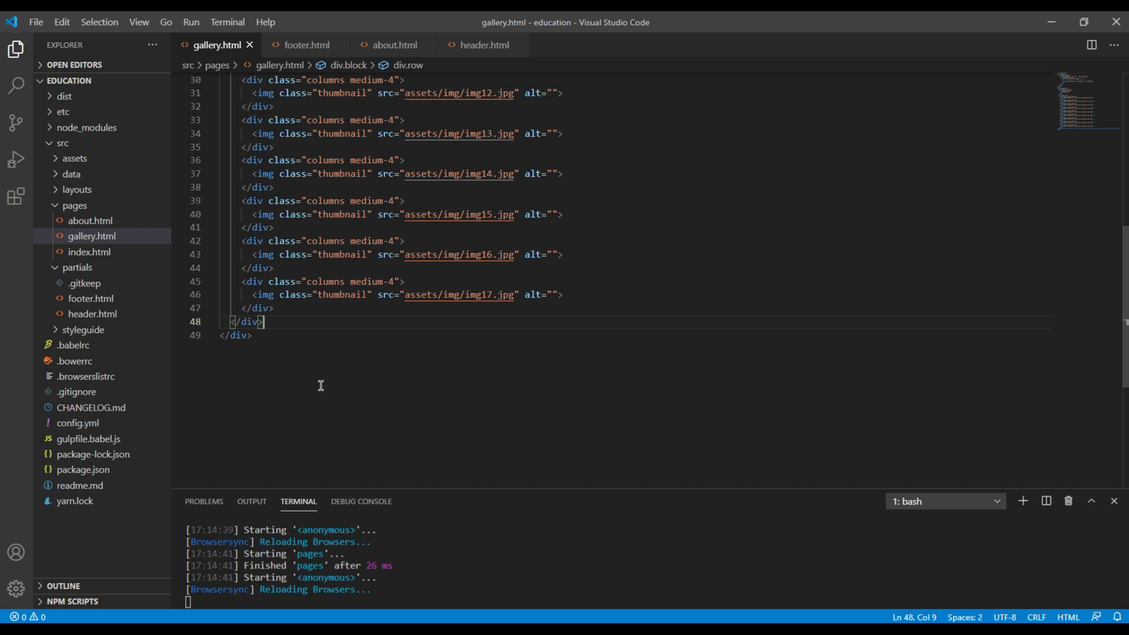
Paste the pagination nav markup after line 48's grid and view the local gallery in Chrome
{"action": "key", "text": "Return"}
{"action": "key", "text": "ctrl+v"}
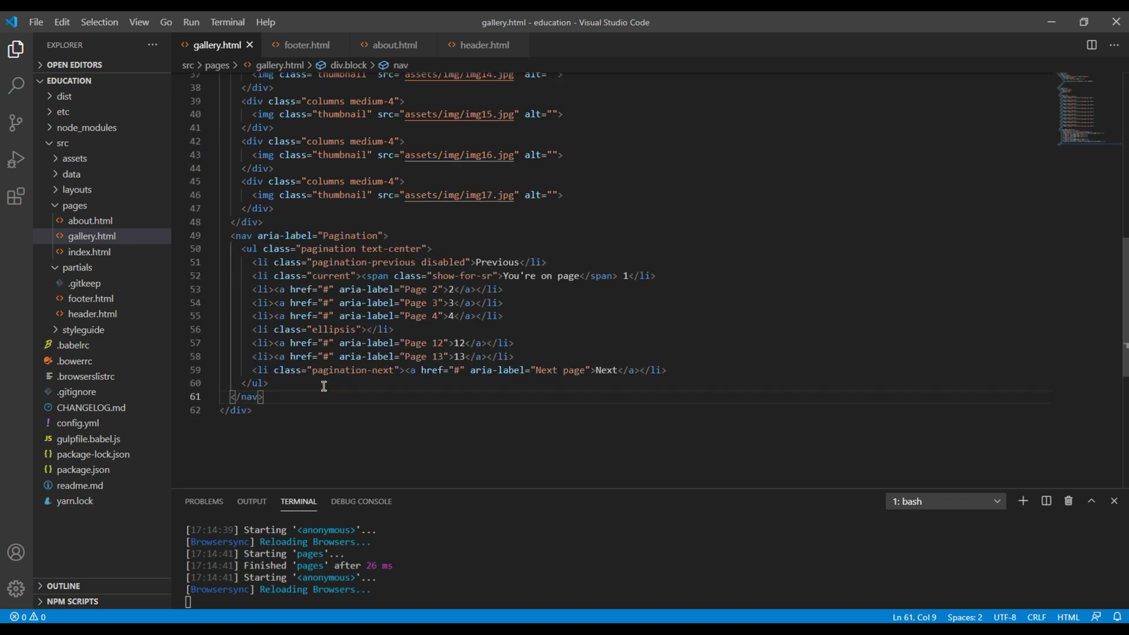
{"action": "left_click", "coordinate": [357, 408]}
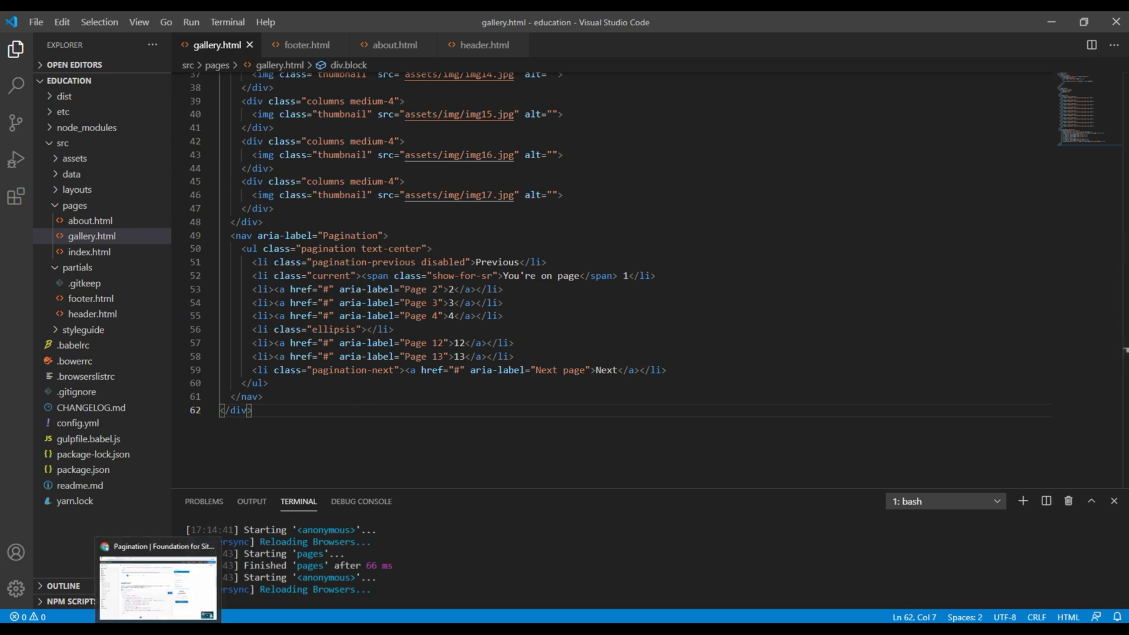
{"action": "left_click", "coordinate": [142, 617]}
{"action": "left_click", "coordinate": [356, 20]}
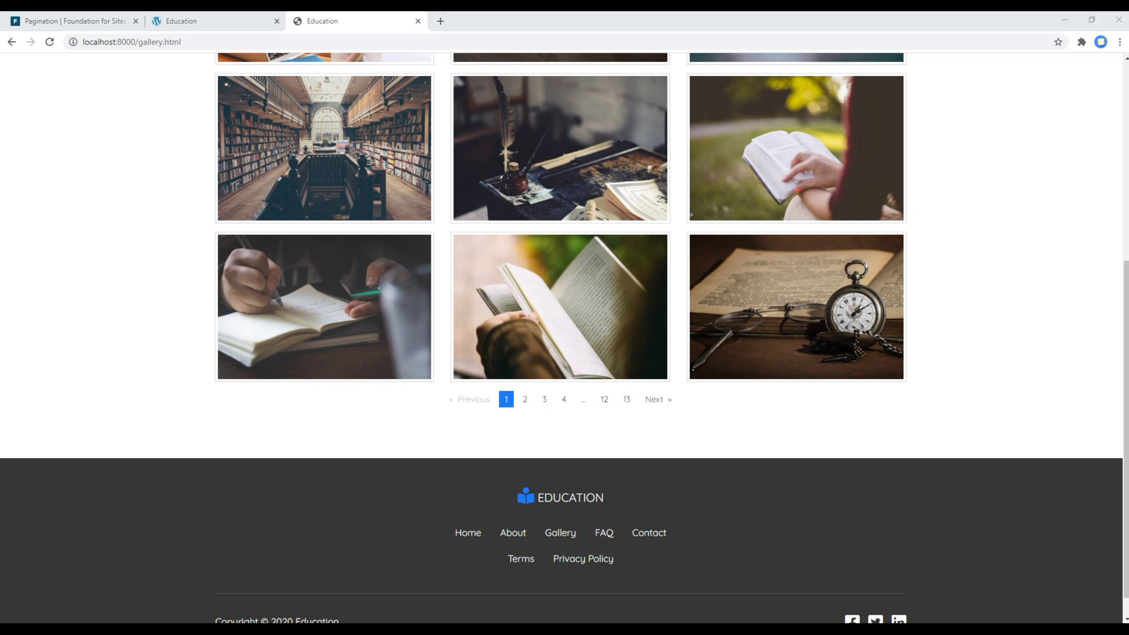
{"action": "scroll", "coordinate": [764, 430], "scroll_direction": "down", "scroll_amount": 1}
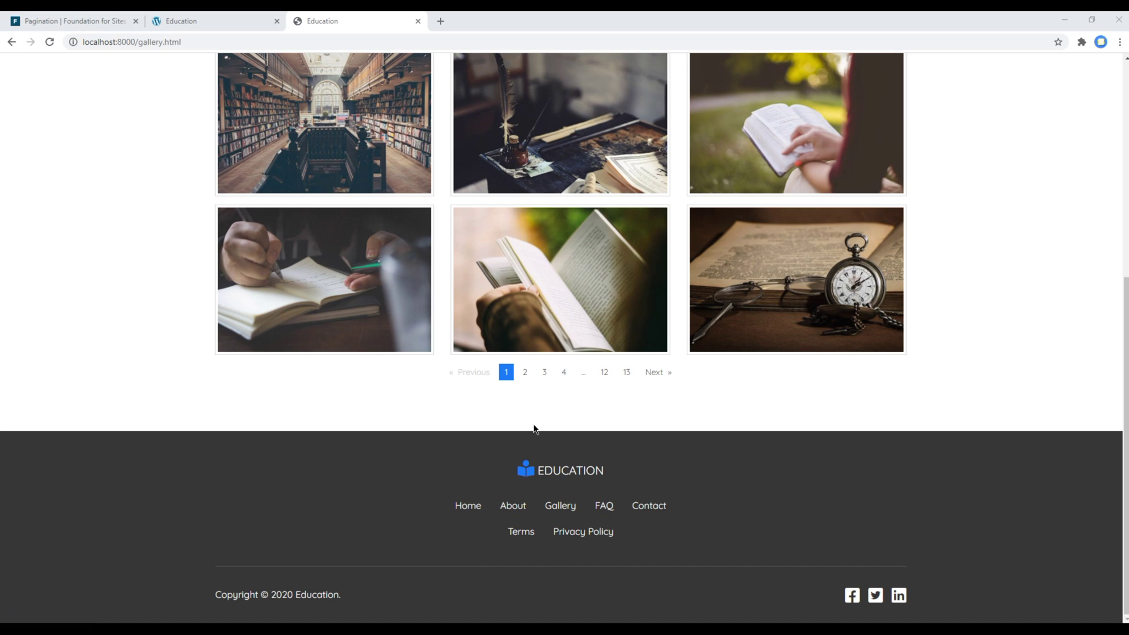
{"action": "key", "text": "alt+Tab"}
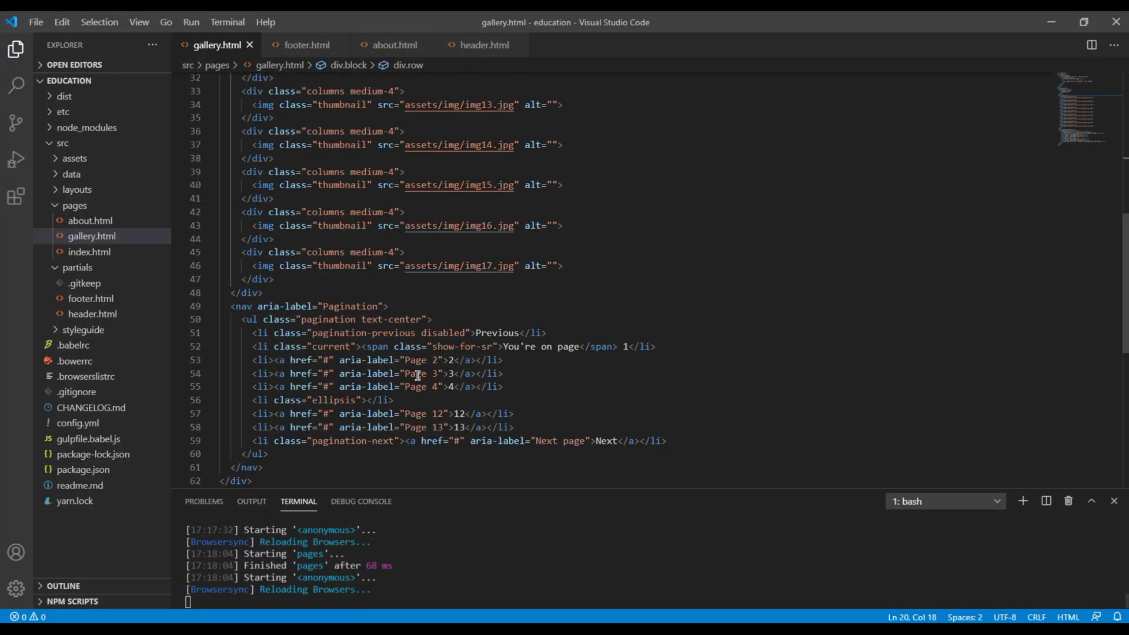
{"action": "scroll", "coordinate": [390, 339], "scroll_direction": "up", "scroll_amount": 8}
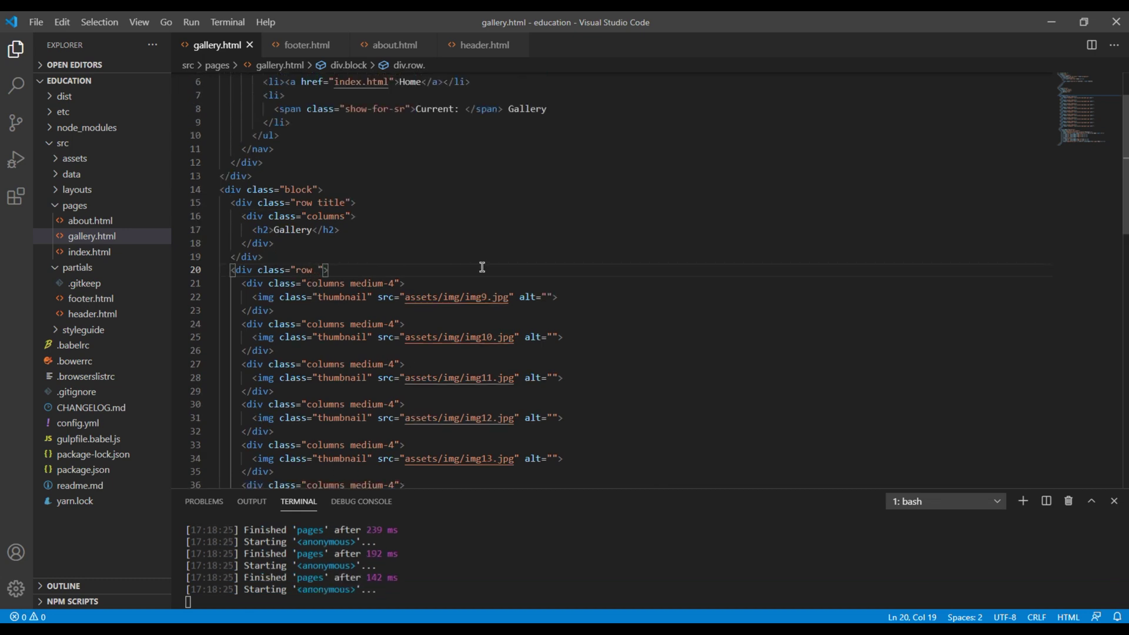
{"action": "type", "text": "marginBtm"}
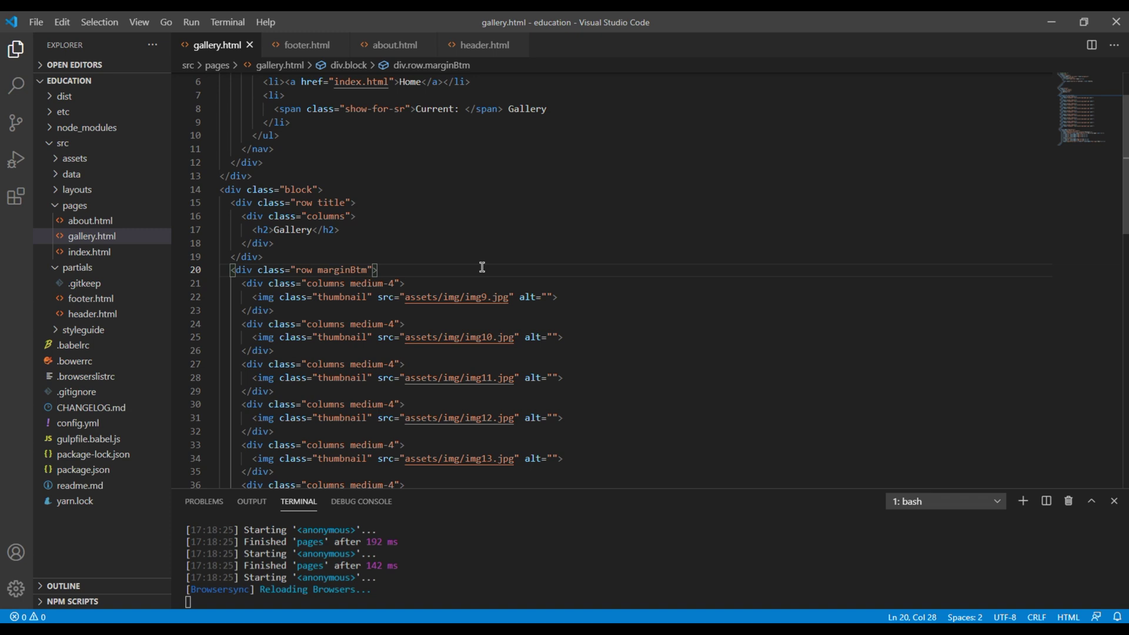
Save the line 20 row's class="row marginBtm" change and return to the browser
{"action": "key", "text": "ctrl+s"}
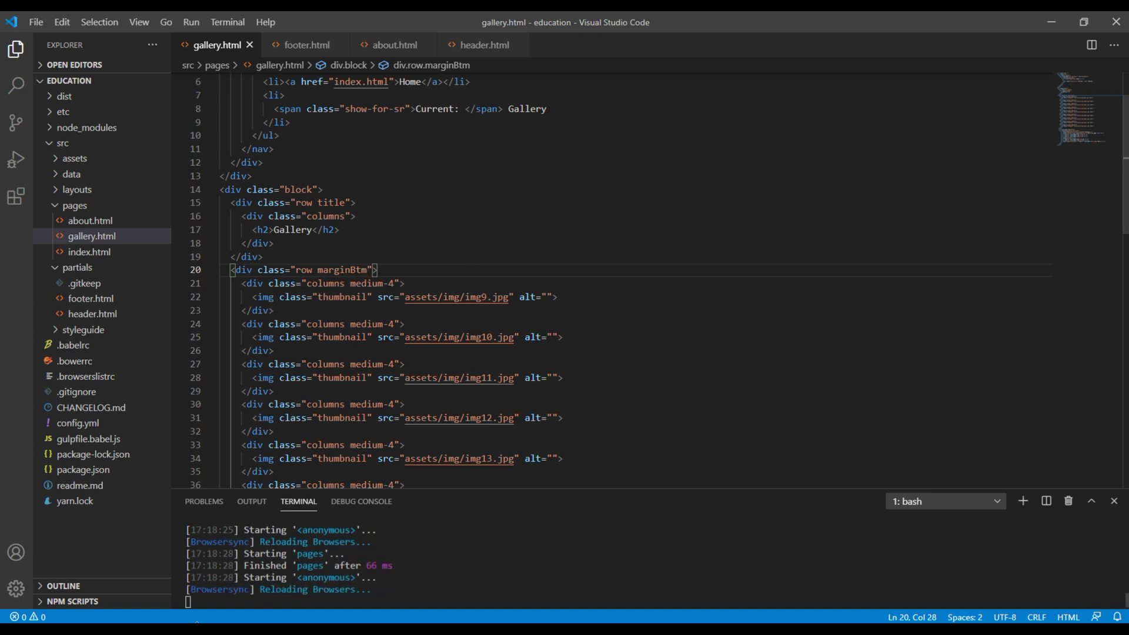
{"action": "key", "text": "alt+Tab"}
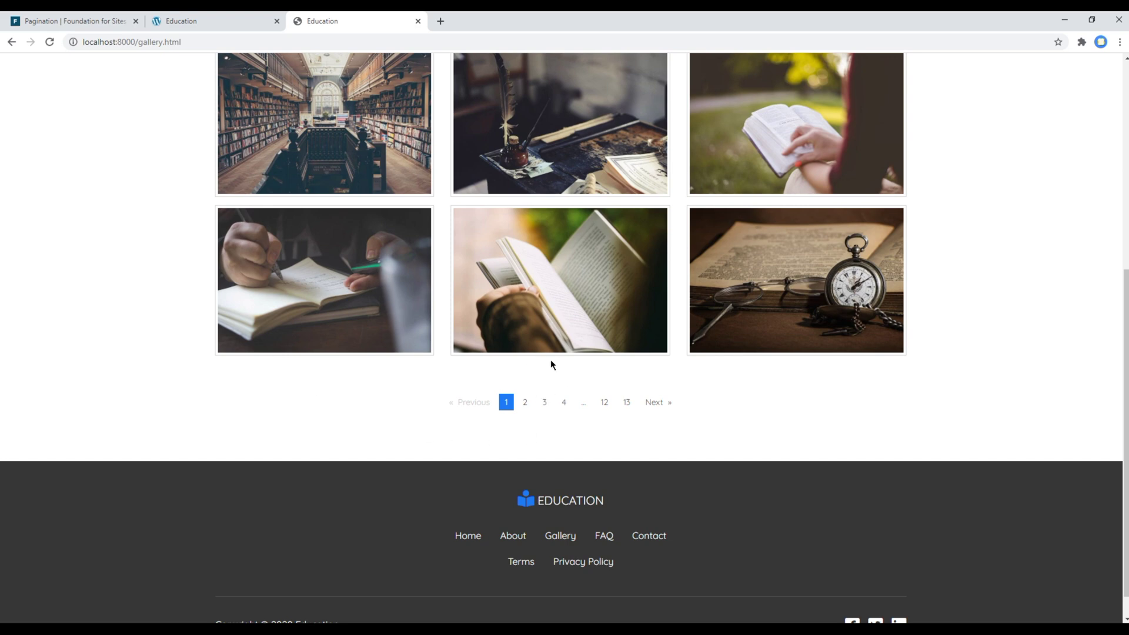
{"action": "scroll", "coordinate": [551, 360], "scroll_direction": "down", "scroll_amount": 1}
{"action": "scroll", "coordinate": [801, 512], "scroll_direction": "up", "scroll_amount": 8}
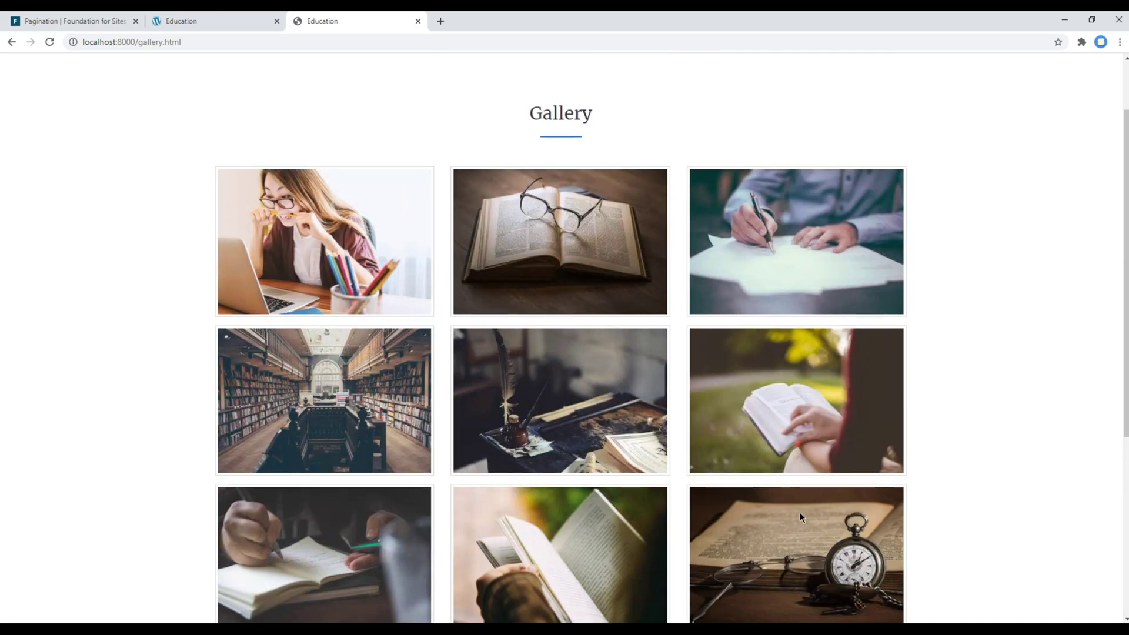
Compare the localhost gallery with the bibekshakya.com demo tab, ending on the demo
{"action": "left_click", "coordinate": [210, 20]}
{"action": "scroll", "coordinate": [590, 395], "scroll_direction": "up", "scroll_amount": 8}
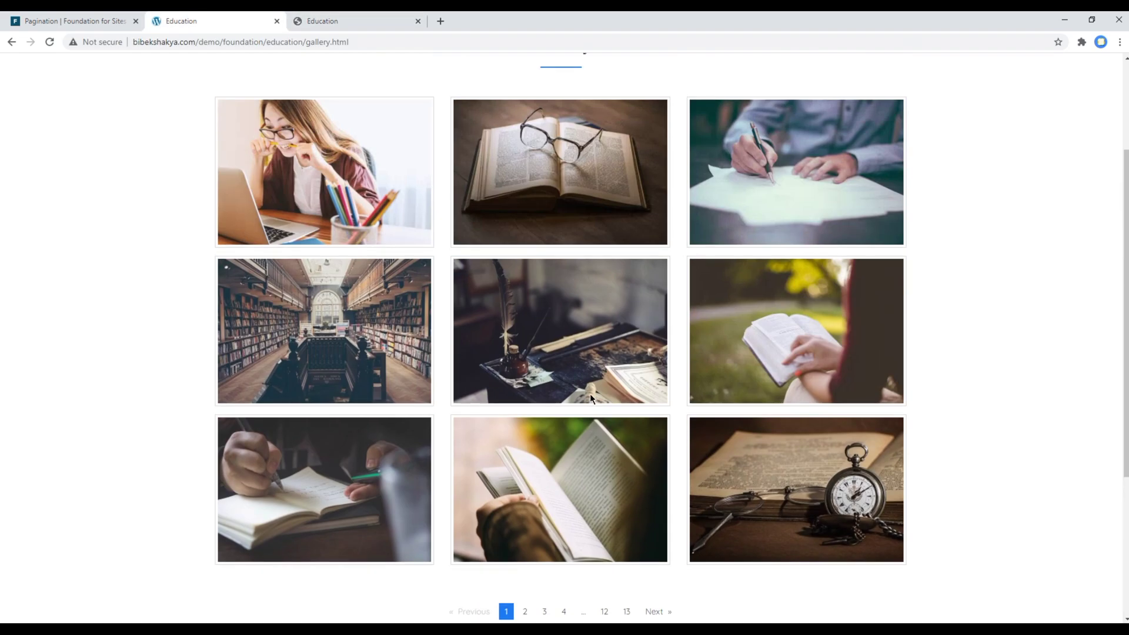
{"action": "left_click", "coordinate": [370, 20]}
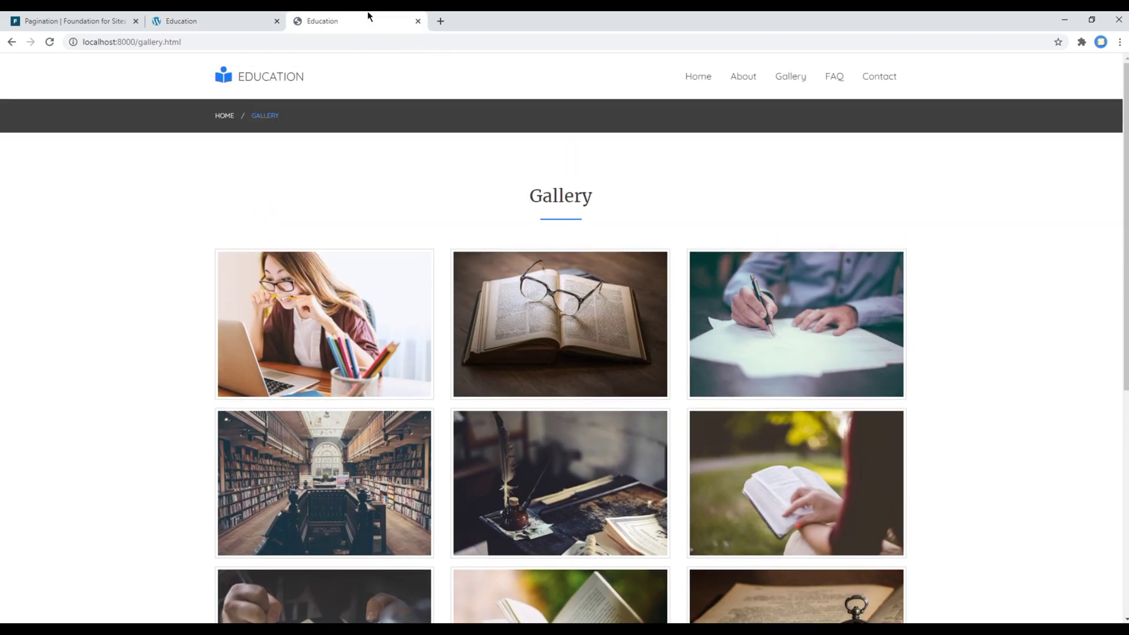
{"action": "scroll", "coordinate": [832, 360], "scroll_direction": "down", "scroll_amount": 5}
{"action": "scroll", "coordinate": [954, 447], "scroll_direction": "down", "scroll_amount": 4}
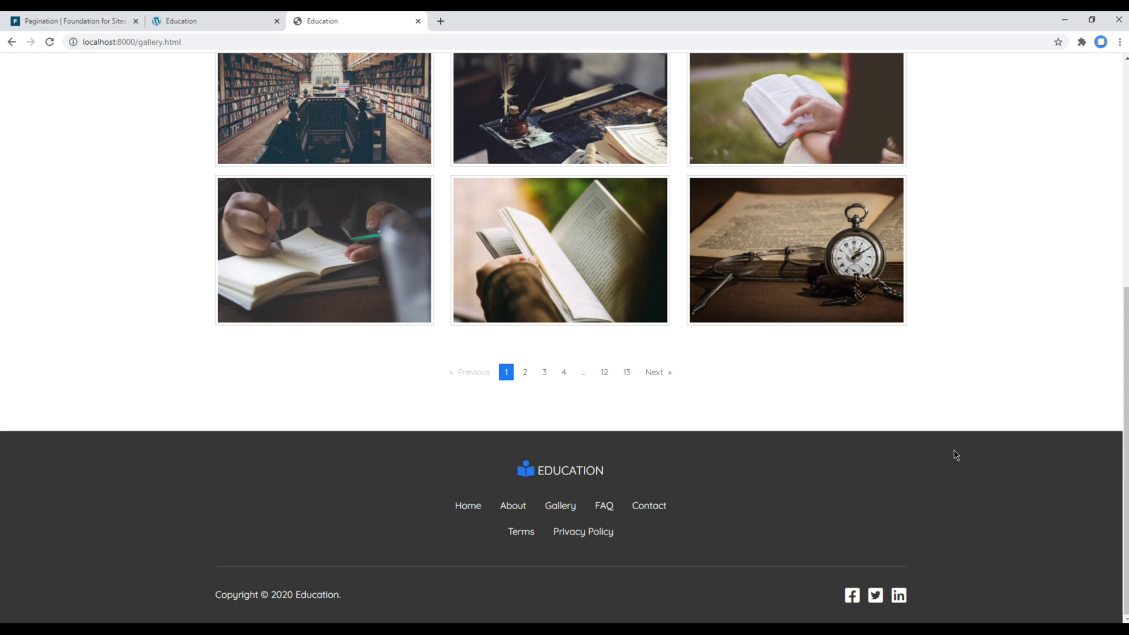
{"action": "scroll", "coordinate": [954, 455], "scroll_direction": "up", "scroll_amount": 8}
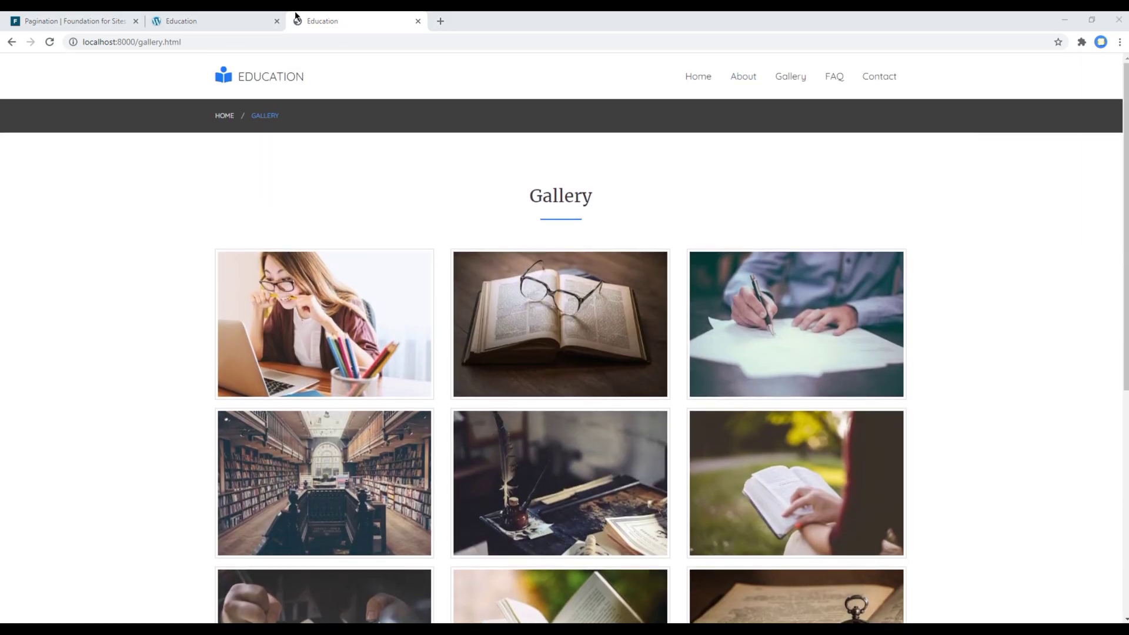
{"action": "left_click", "coordinate": [249, 16]}
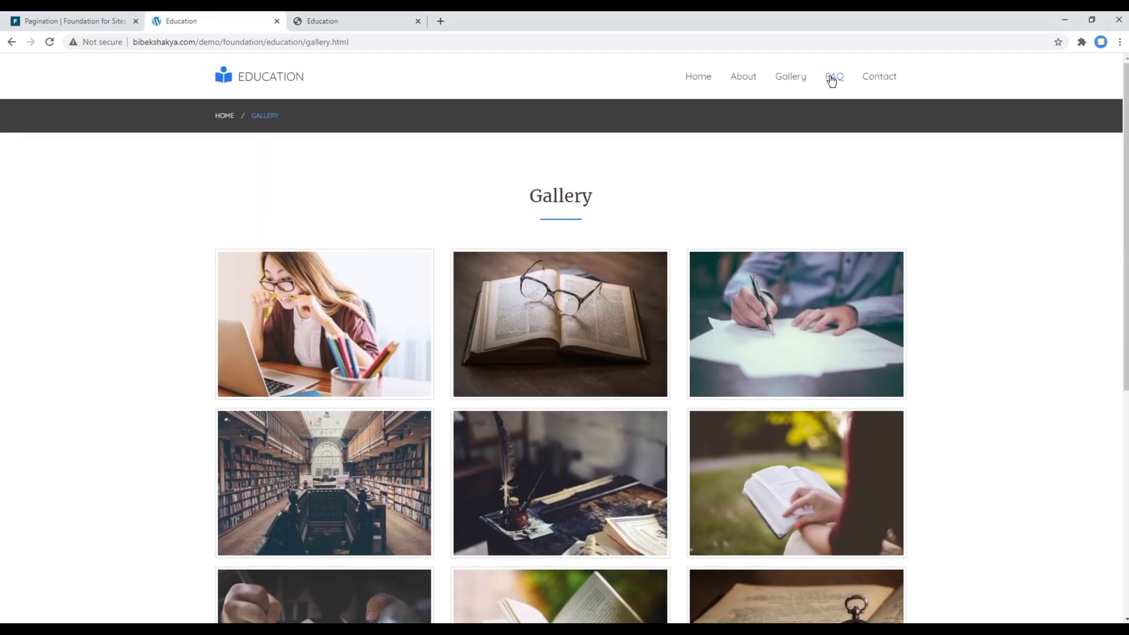
Open the demo FAQ and expand 'How do I get refund?' and 'How do I redeem a coupon?'
{"action": "left_click", "coordinate": [833, 76]}
{"action": "left_click", "coordinate": [560, 268]}
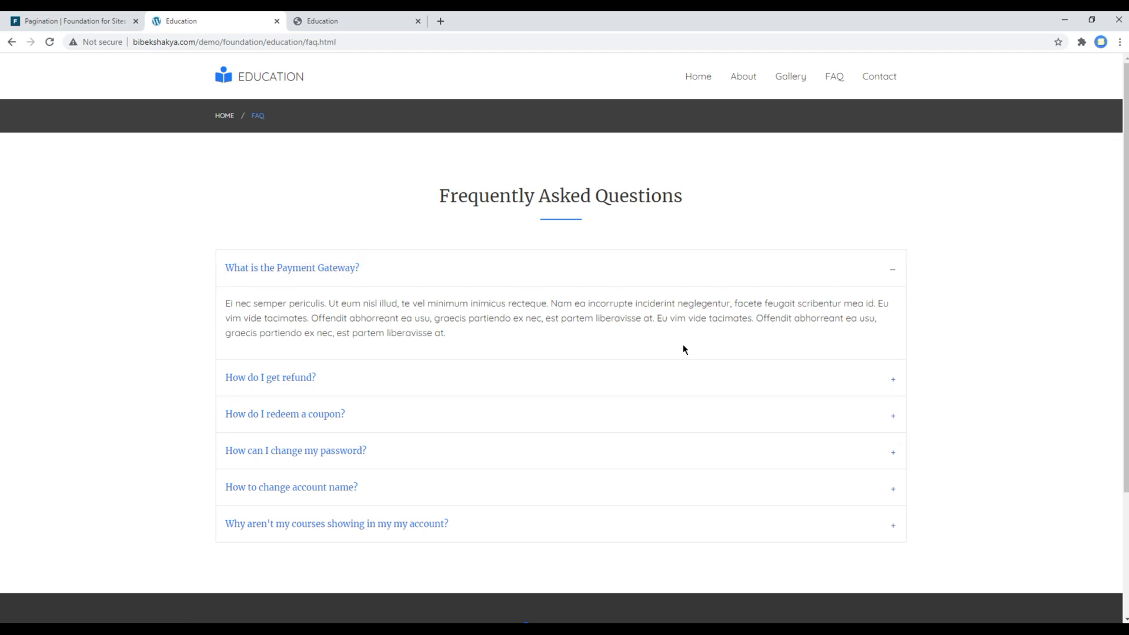
{"action": "left_click", "coordinate": [555, 379]}
{"action": "scroll", "coordinate": [556, 399], "scroll_direction": "down", "scroll_amount": 1}
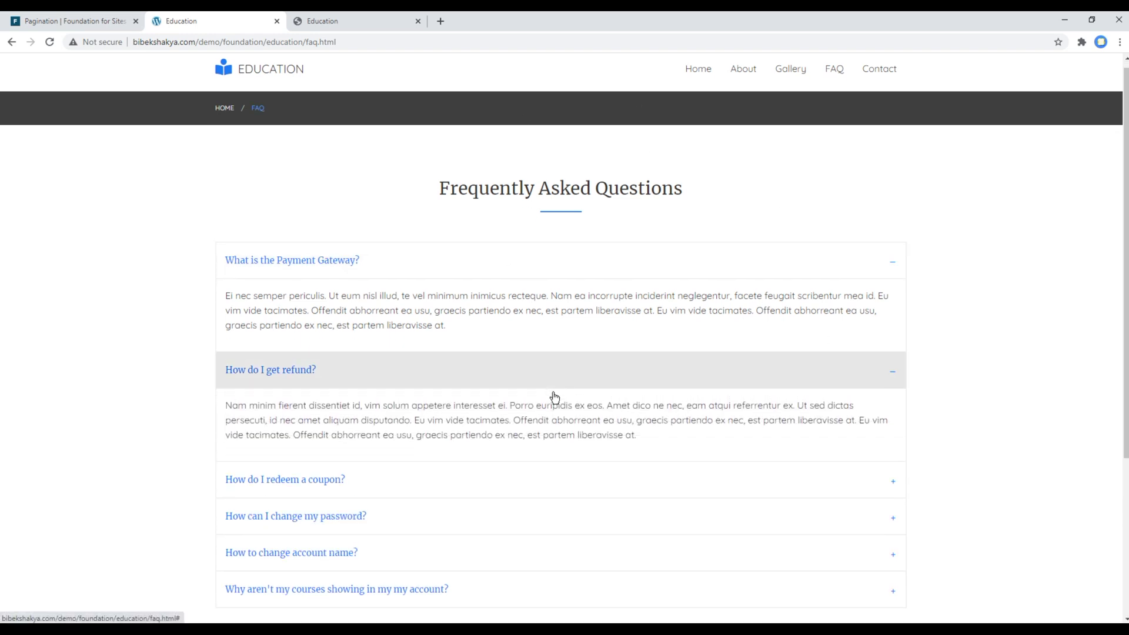
{"action": "left_click", "coordinate": [543, 433]}
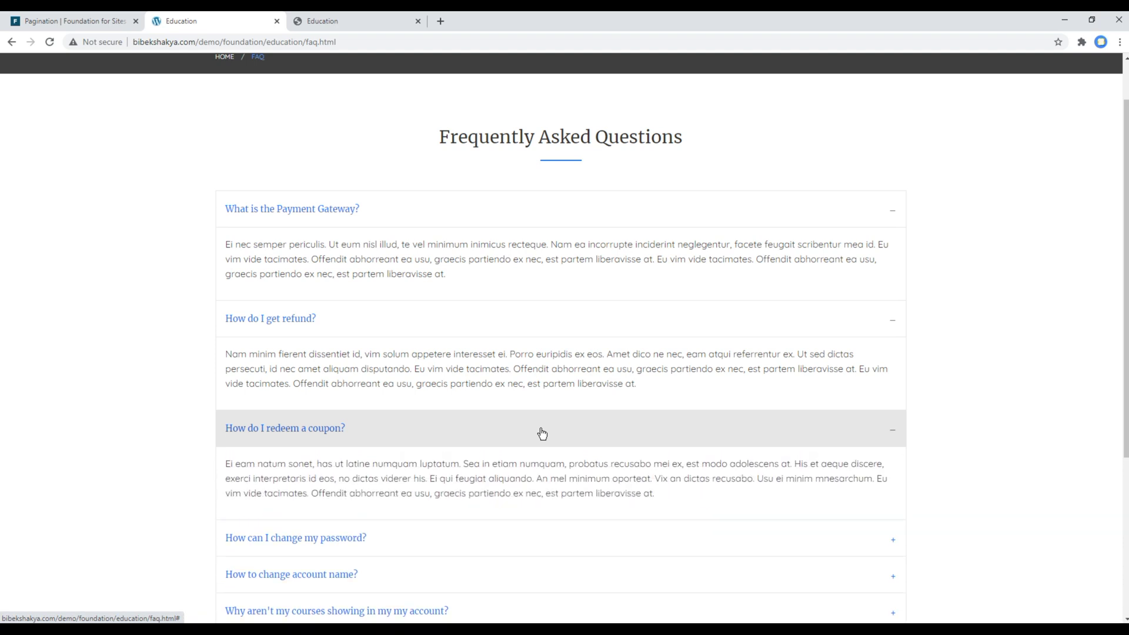